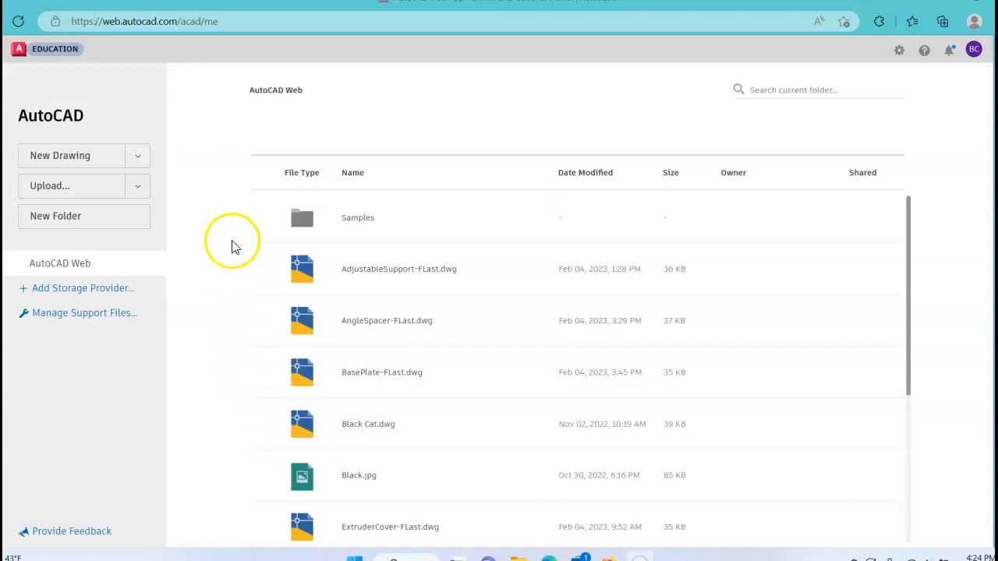
Create a new drawing from the acad_web_imperial template
{"action": "left_click", "coordinate": [139, 159]}
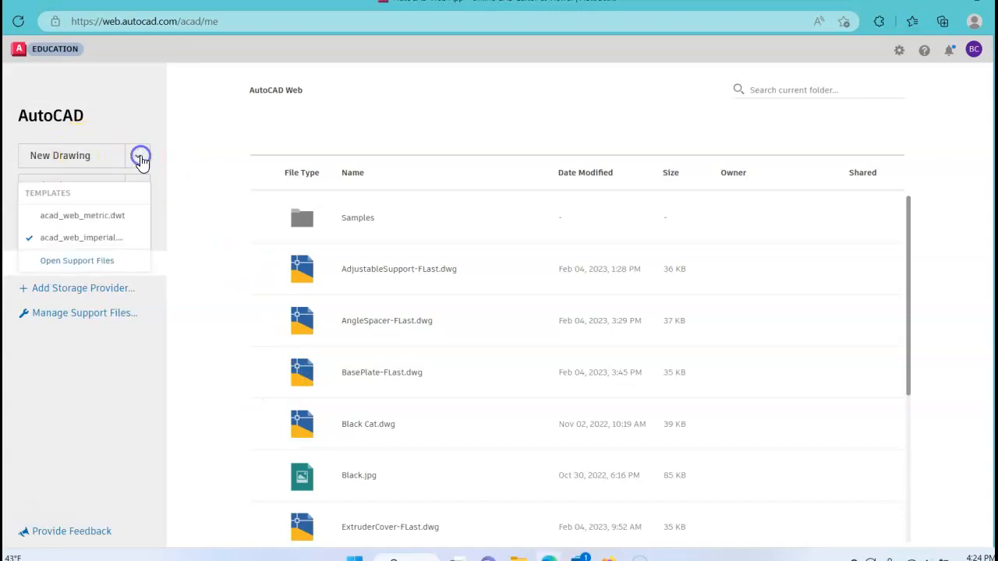
{"action": "left_click", "coordinate": [98, 239]}
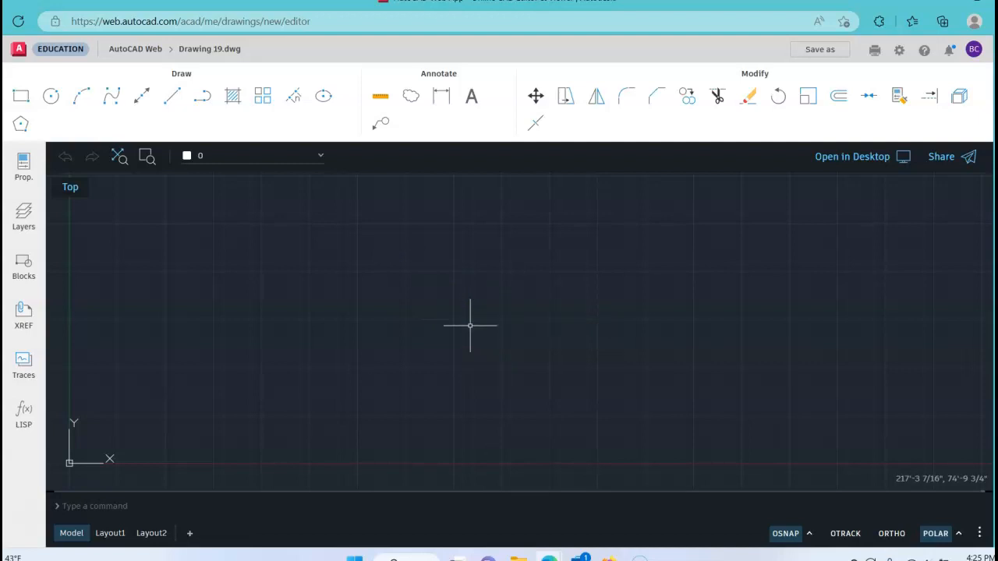
Open the drawing's units settings and set the linear format to Decimal with 0.000 precision
{"action": "type", "text": "unit"}
{"action": "key", "text": "Return"}
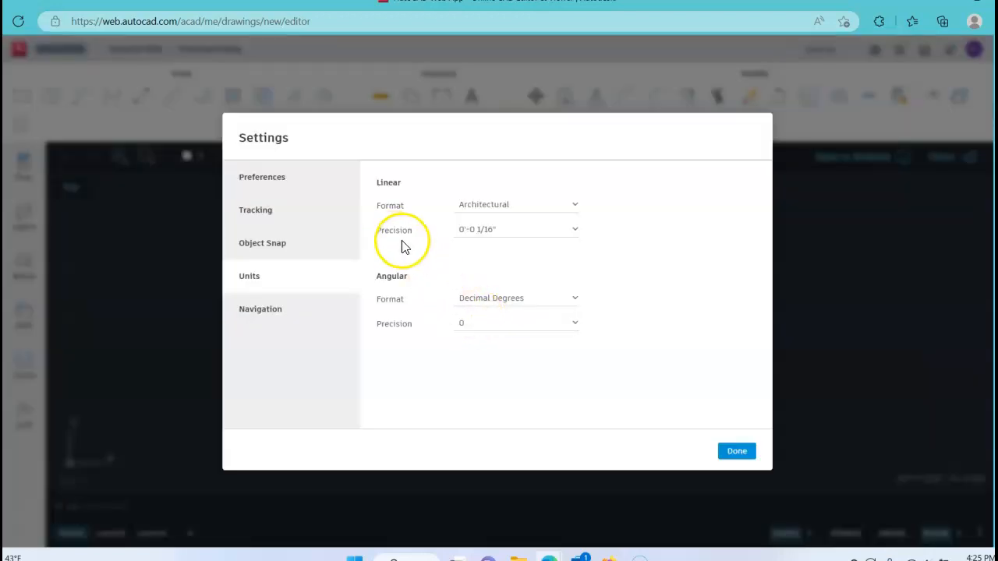
{"action": "left_click", "coordinate": [501, 204]}
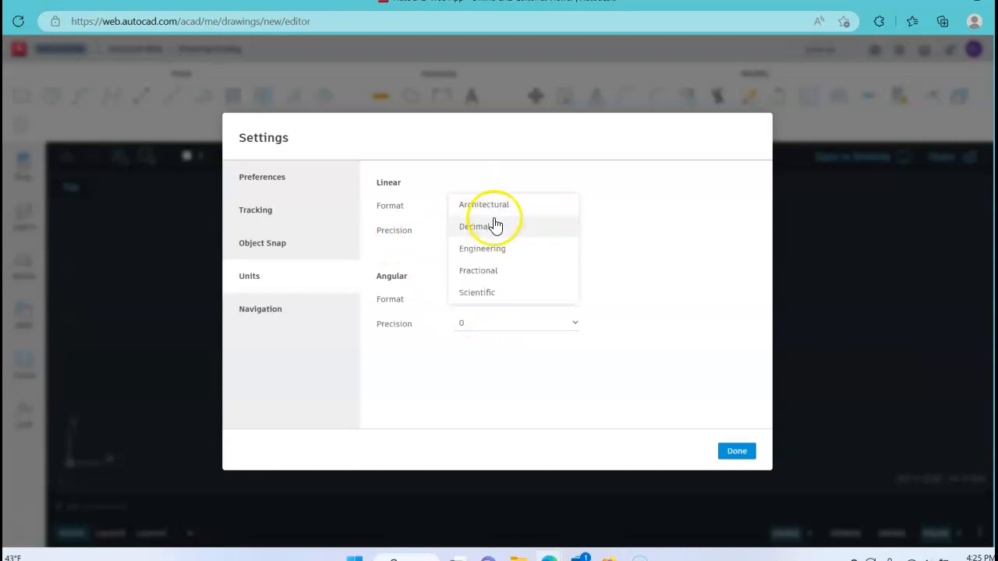
{"action": "left_click", "coordinate": [480, 209]}
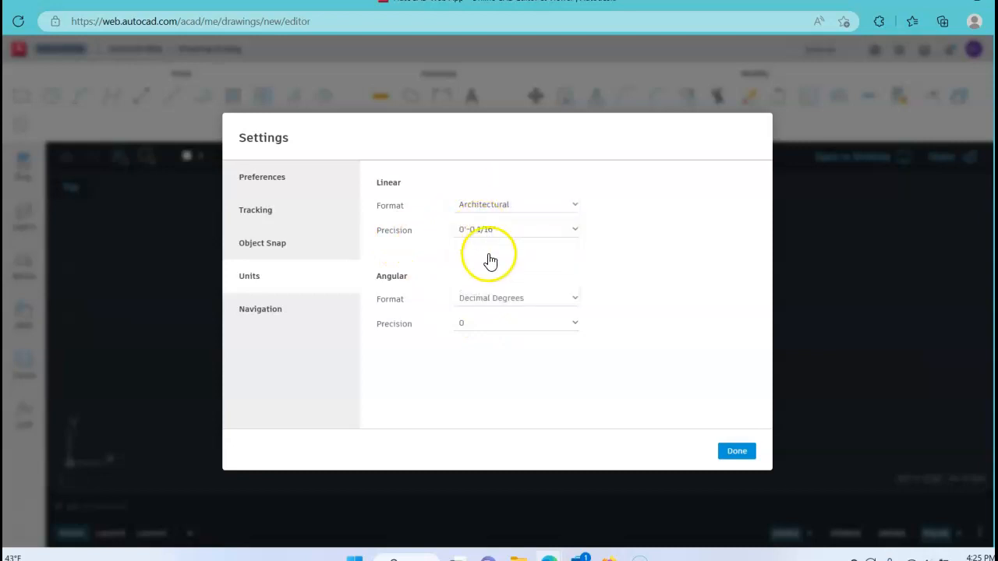
{"action": "left_click", "coordinate": [480, 232]}
{"action": "left_click", "coordinate": [494, 208]}
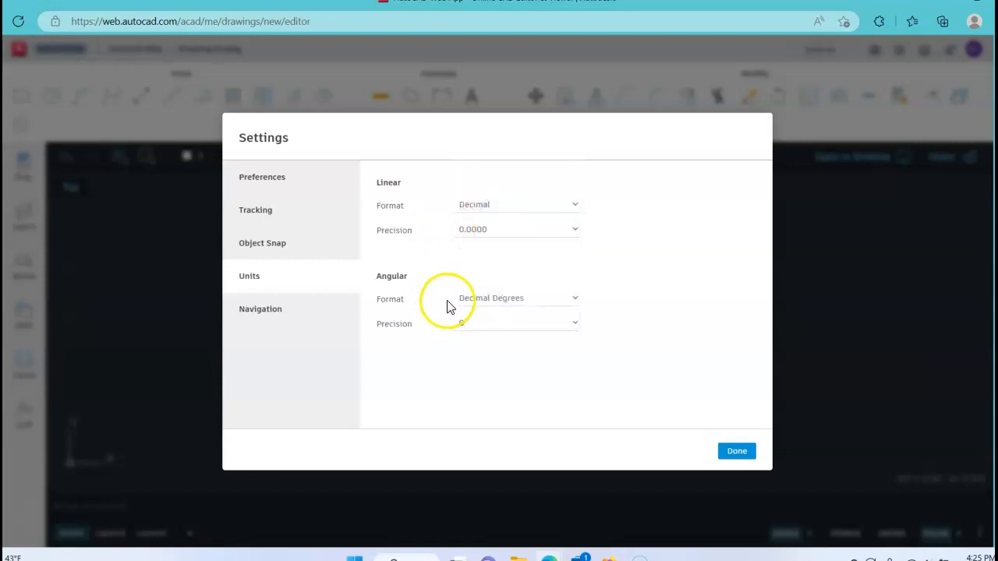
Review the object snap and preference settings, turn off polar tracking, and close the settings
{"action": "left_click", "coordinate": [283, 244]}
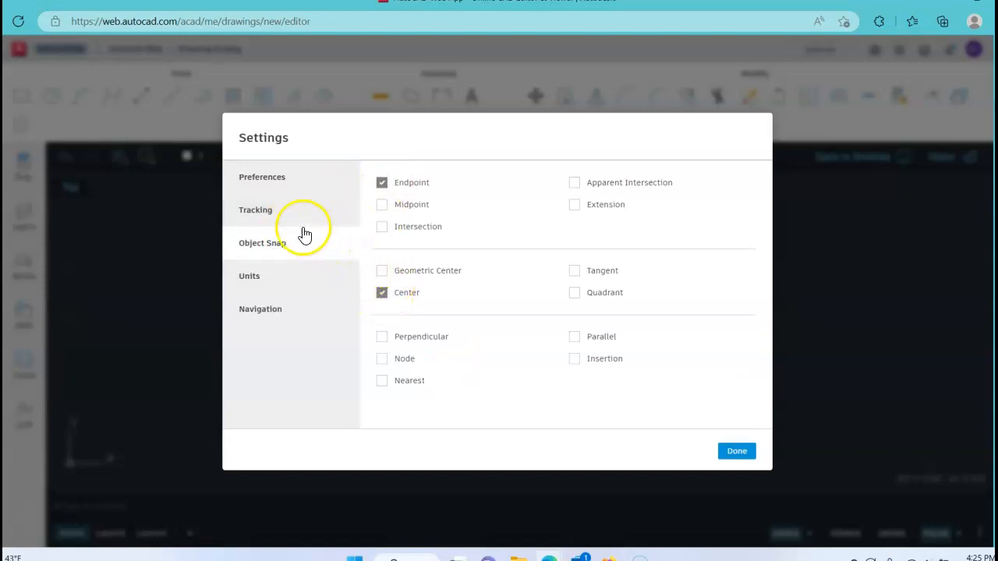
{"action": "left_click", "coordinate": [283, 214]}
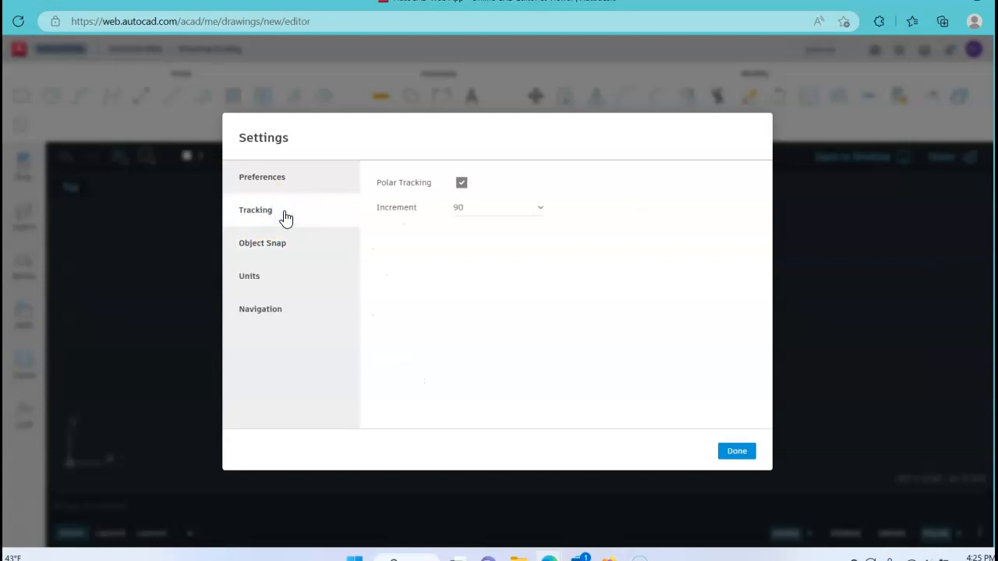
{"action": "left_click", "coordinate": [462, 184]}
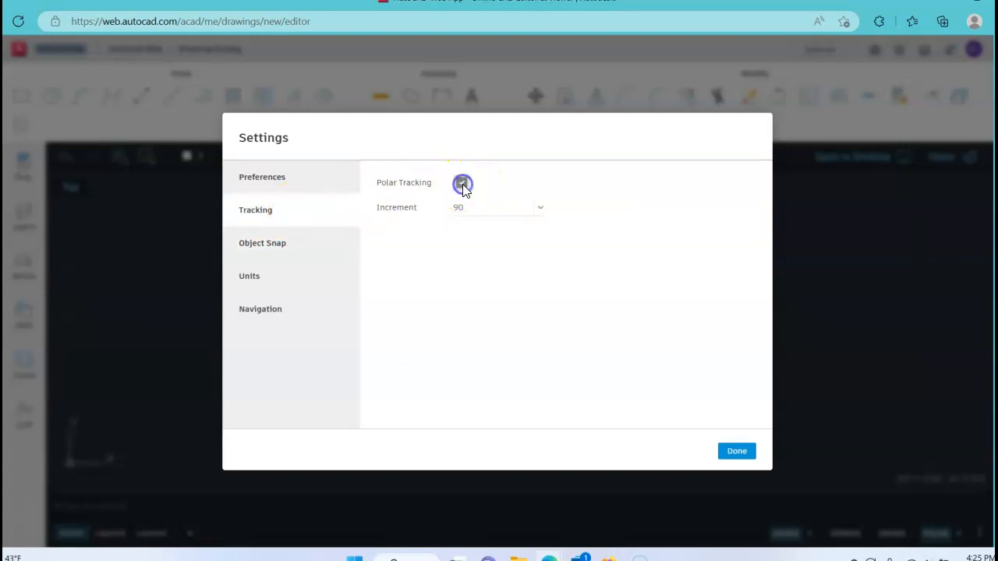
{"action": "left_click", "coordinate": [280, 184]}
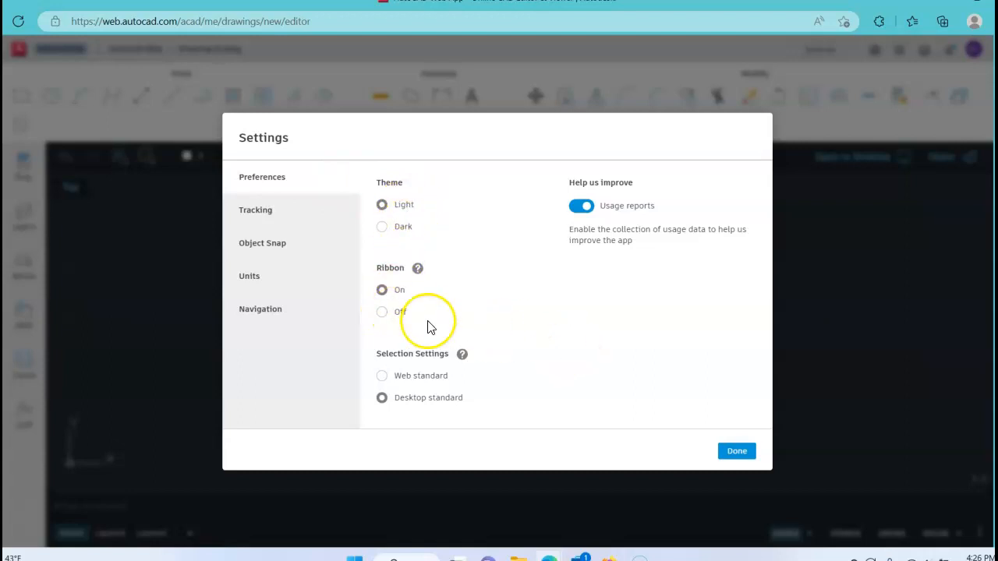
{"action": "left_click", "coordinate": [738, 452]}
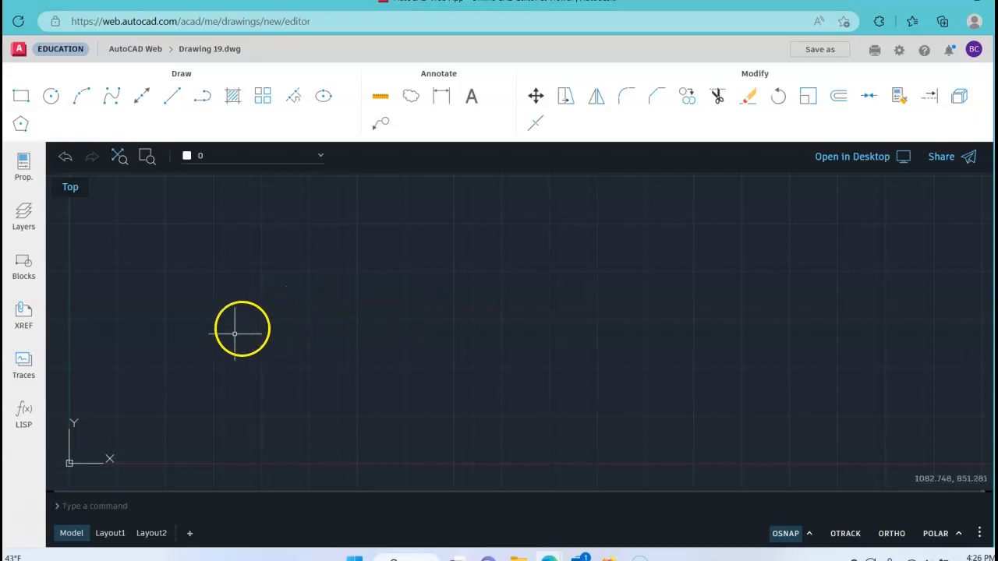
Draw a freehand diagonal line from the origin 0,0 up to the right, ending the Line command after one segment
{"action": "left_click", "coordinate": [171, 96]}
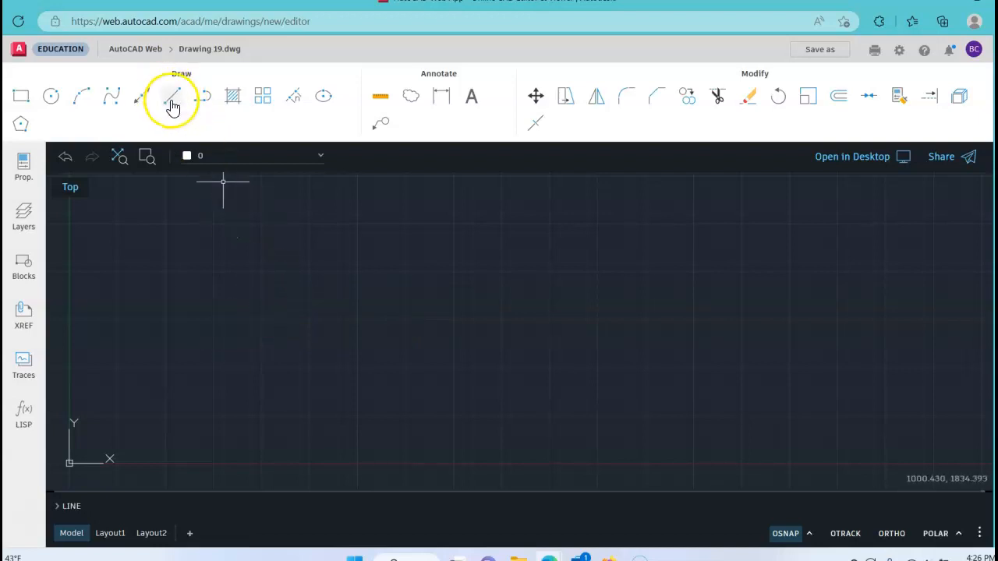
{"action": "left_click", "coordinate": [172, 99]}
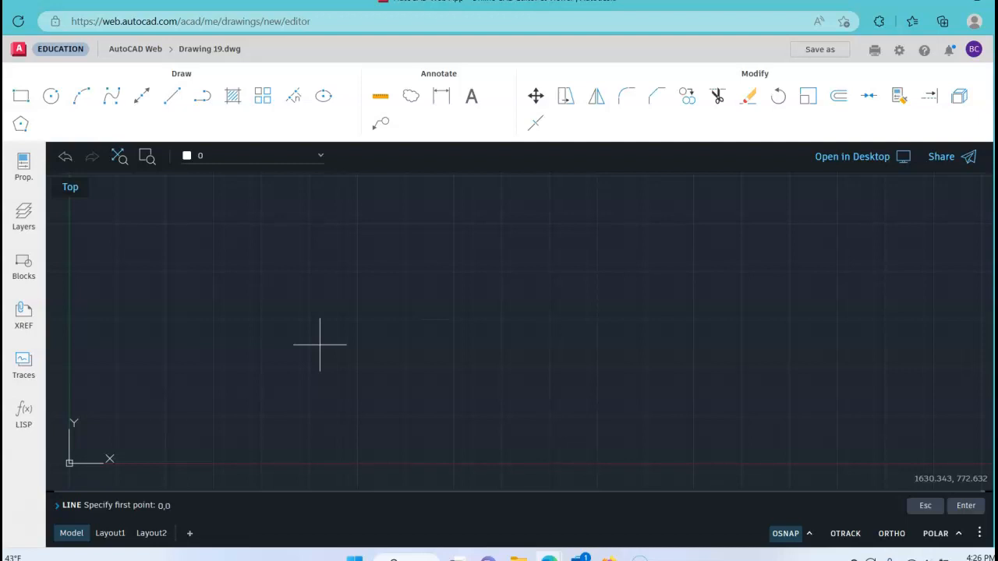
{"action": "key", "text": "Return"}
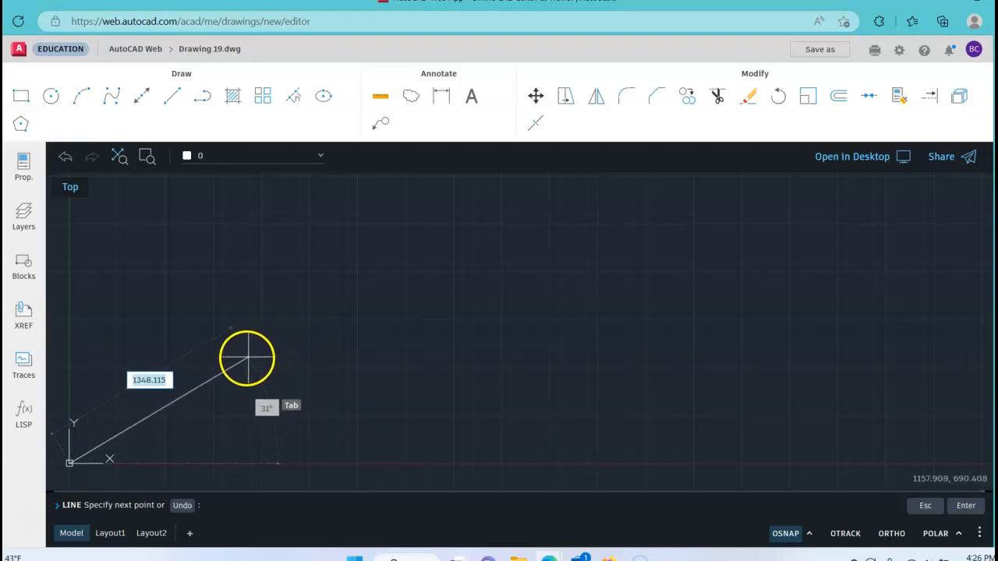
{"action": "scroll", "coordinate": [562, 249], "scroll_direction": "down", "scroll_amount": 3}
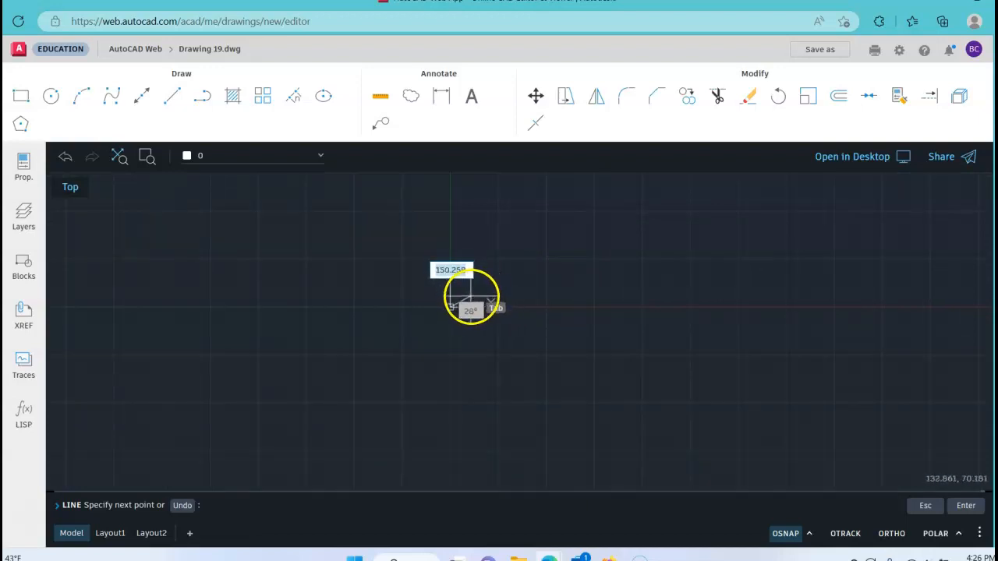
{"action": "scroll", "coordinate": [463, 303], "scroll_direction": "up", "scroll_amount": 3}
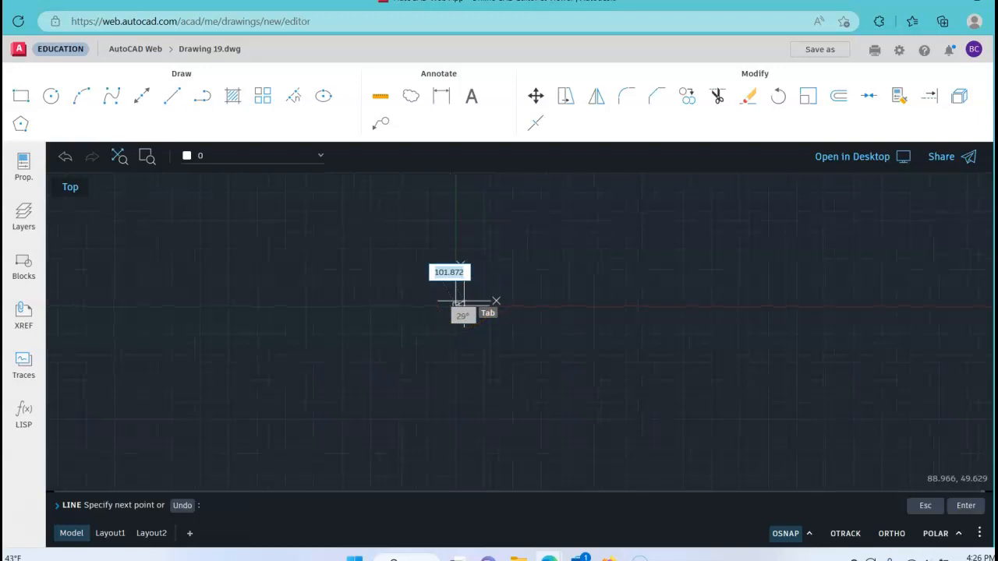
{"action": "scroll", "coordinate": [434, 312], "scroll_direction": "up", "scroll_amount": 4}
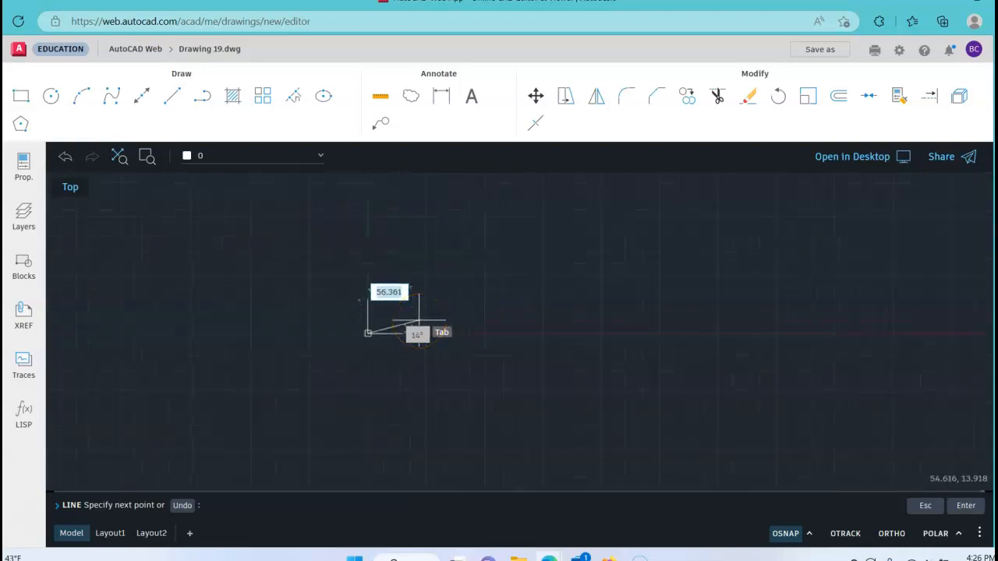
{"action": "left_click", "coordinate": [394, 317]}
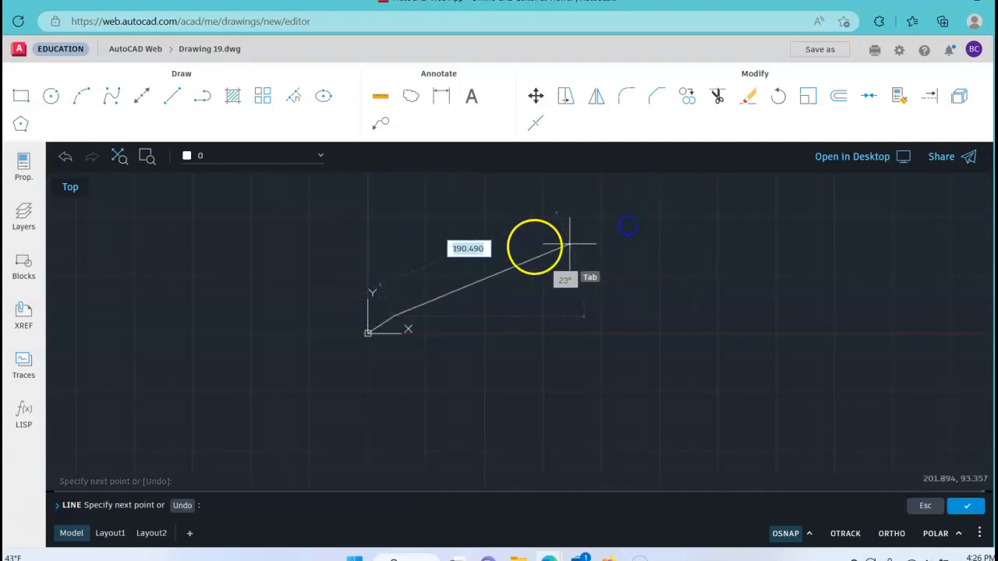
{"action": "mouse_move", "coordinate": [553, 235]}
{"action": "middle_mouse_down"}
{"action": "mouse_move", "coordinate": [583, 223]}
{"action": "mouse_move", "coordinate": [567, 229]}
{"action": "middle_mouse_up"}
{"action": "scroll", "coordinate": [512, 275], "scroll_direction": "up", "scroll_amount": 4}
{"action": "scroll", "coordinate": [502, 293], "scroll_direction": "up", "scroll_amount": 5}
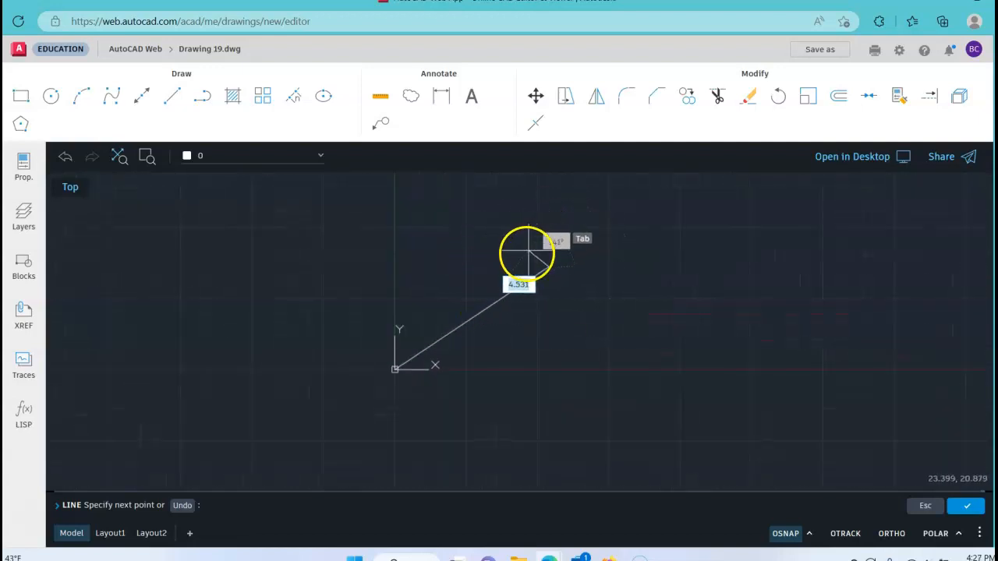
{"action": "right_click", "coordinate": [487, 235]}
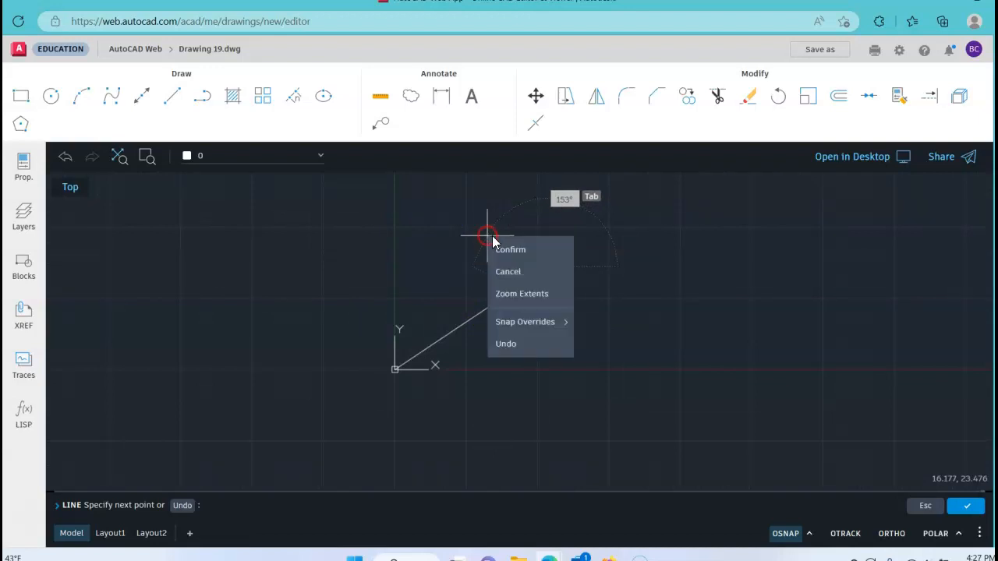
{"action": "left_click", "coordinate": [517, 248]}
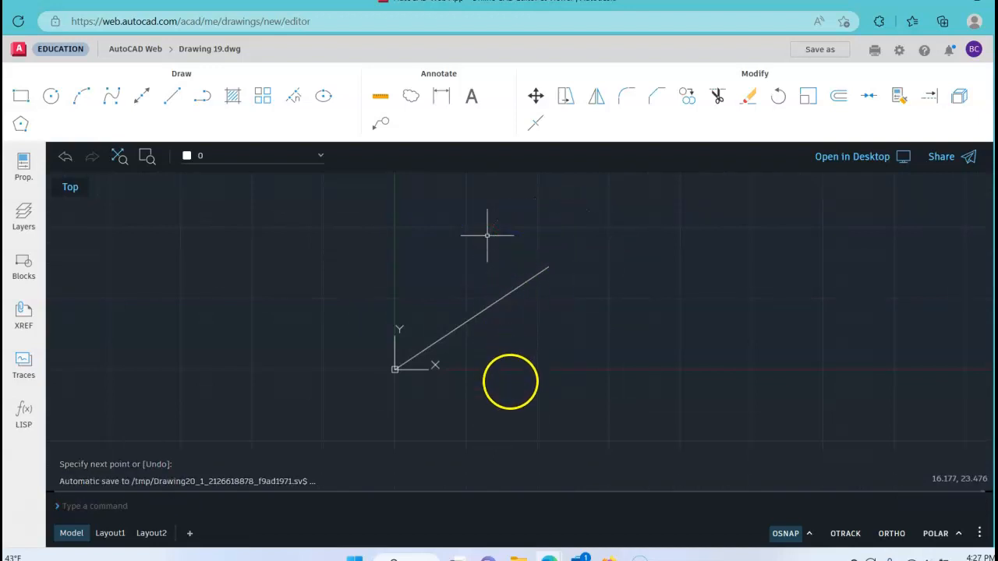
Delete the freehand diagonal line
{"action": "left_click", "coordinate": [503, 297]}
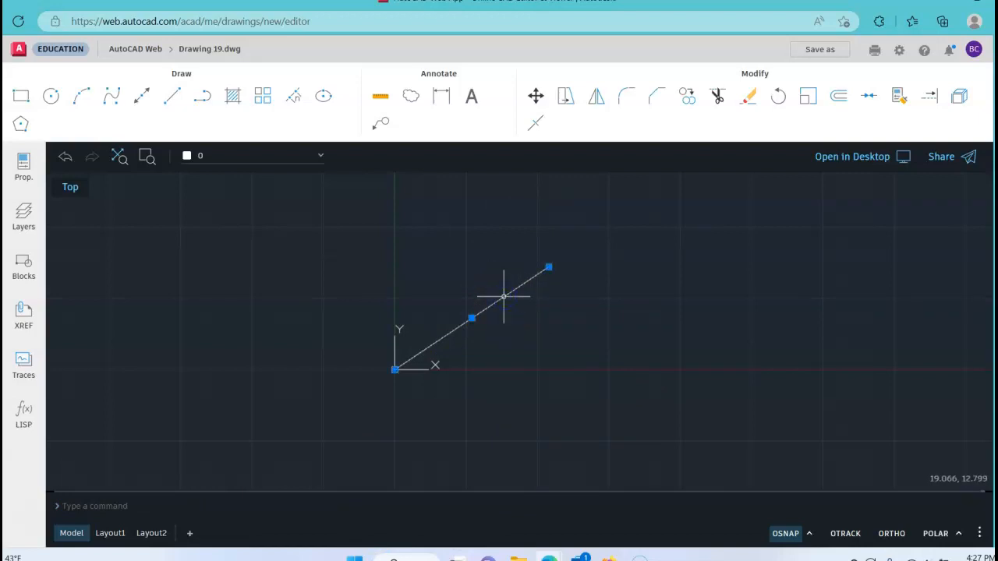
{"action": "key", "text": "Delete"}
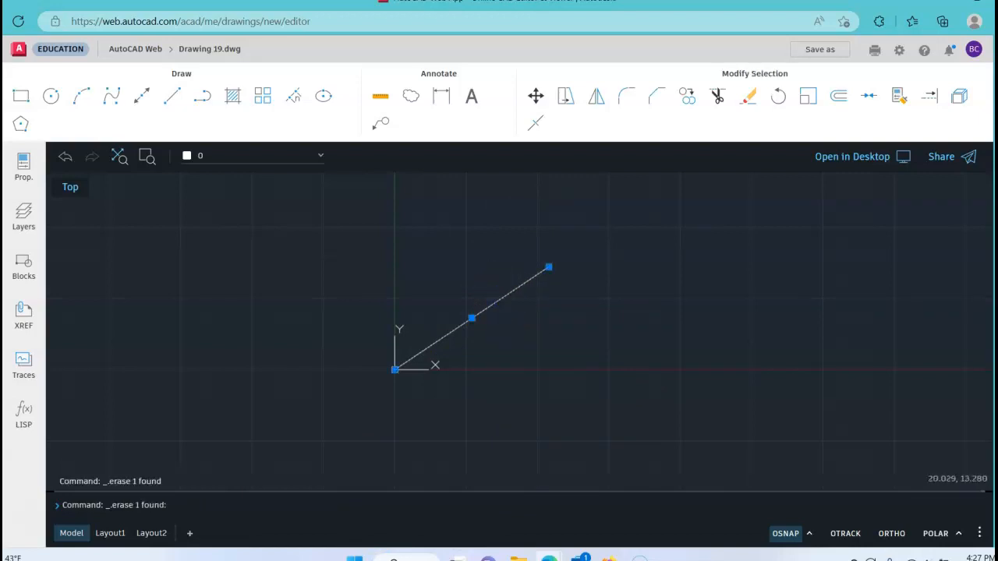
Draw a horizontal line from the origin 0,0 with a length of 6 at 0°, then finish the Line command
{"action": "left_click", "coordinate": [170, 97]}
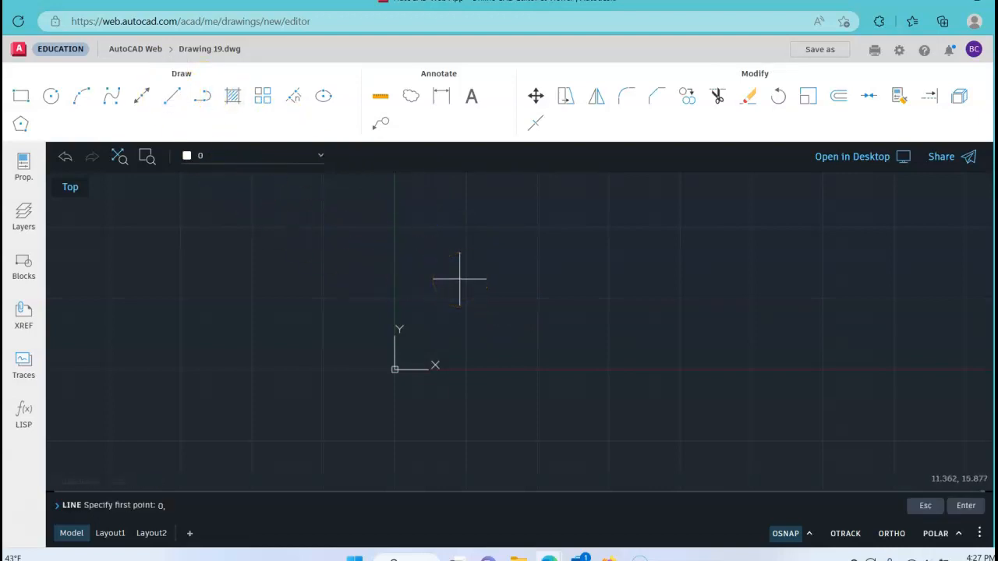
{"action": "key", "text": "Return"}
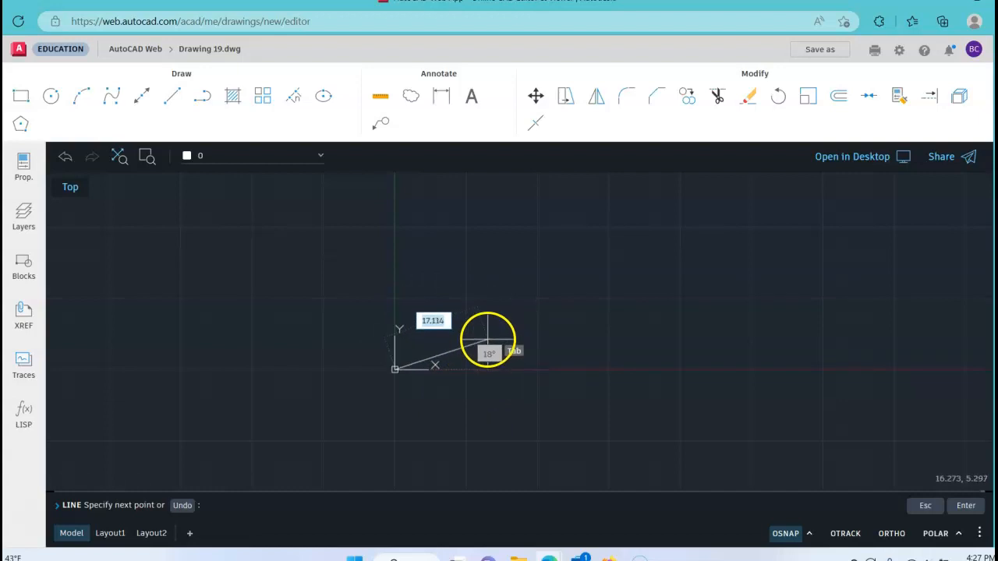
{"action": "type", "text": "6"}
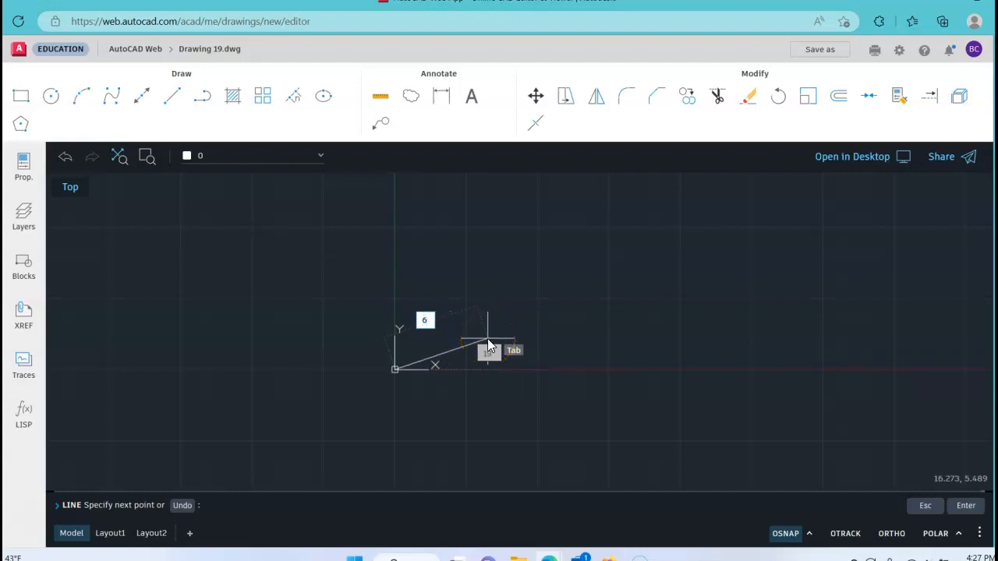
{"action": "key", "text": "Tab"}
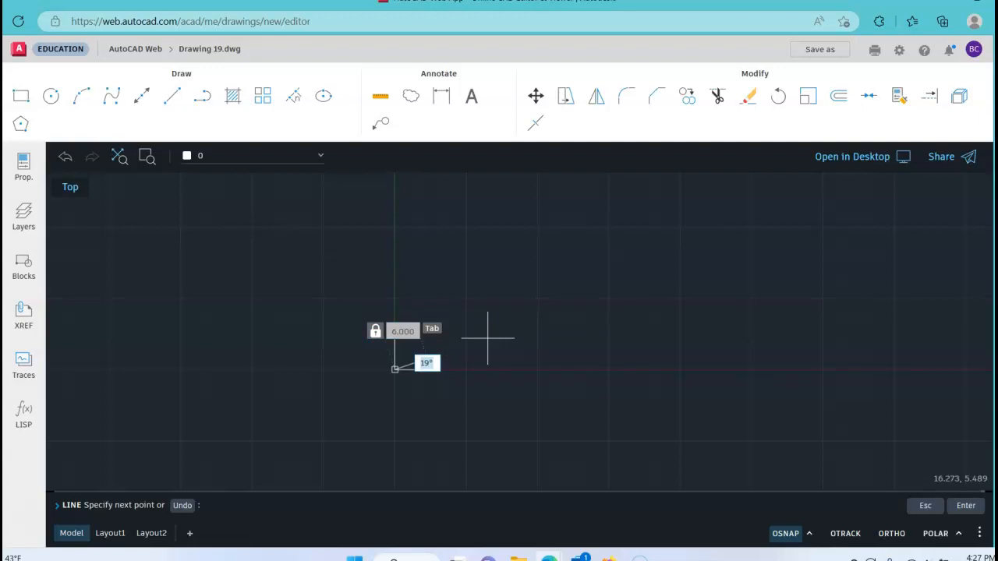
{"action": "type", "text": "0"}
{"action": "key", "text": "Return"}
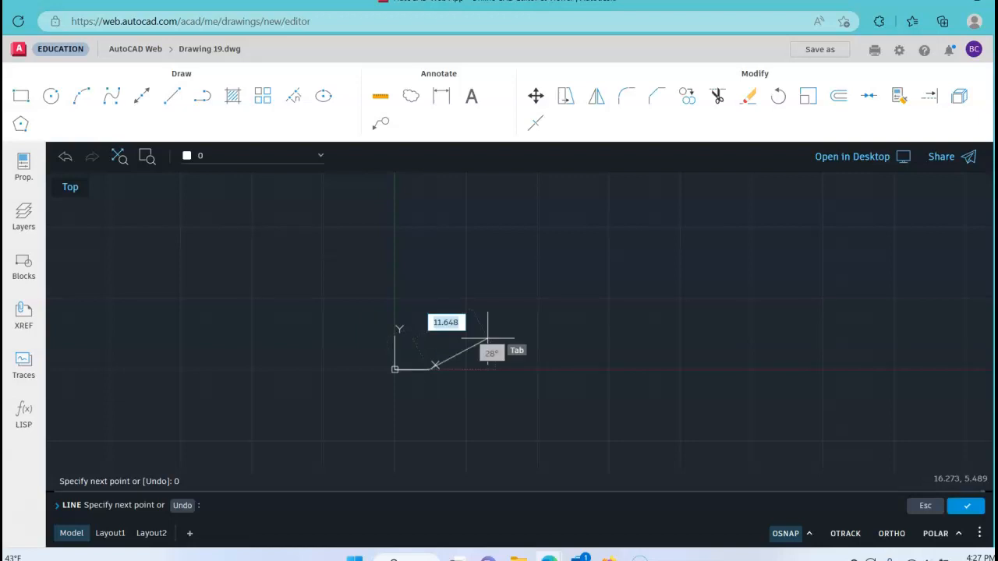
{"action": "scroll", "coordinate": [413, 343], "scroll_direction": "up", "scroll_amount": 5}
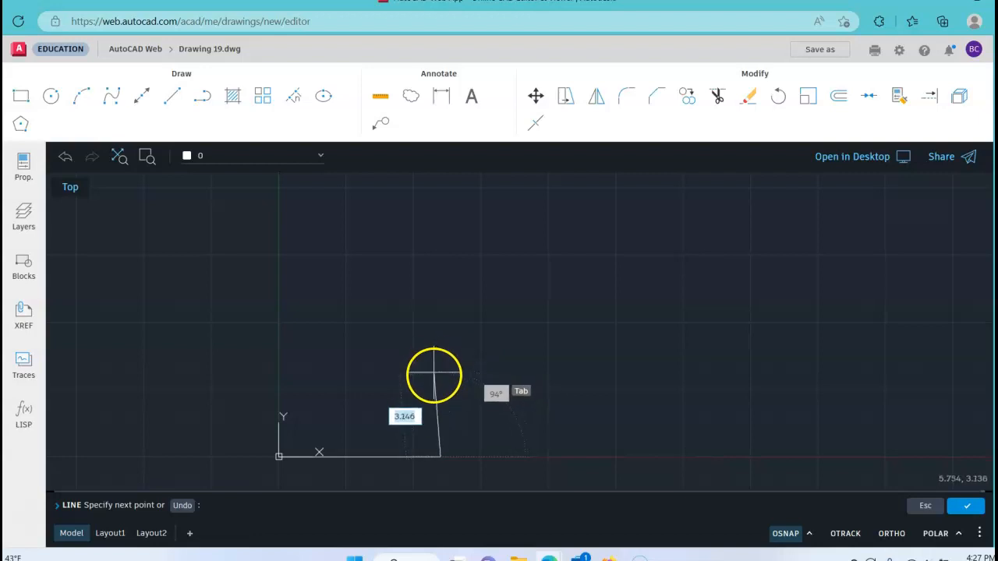
{"action": "right_click", "coordinate": [464, 365]}
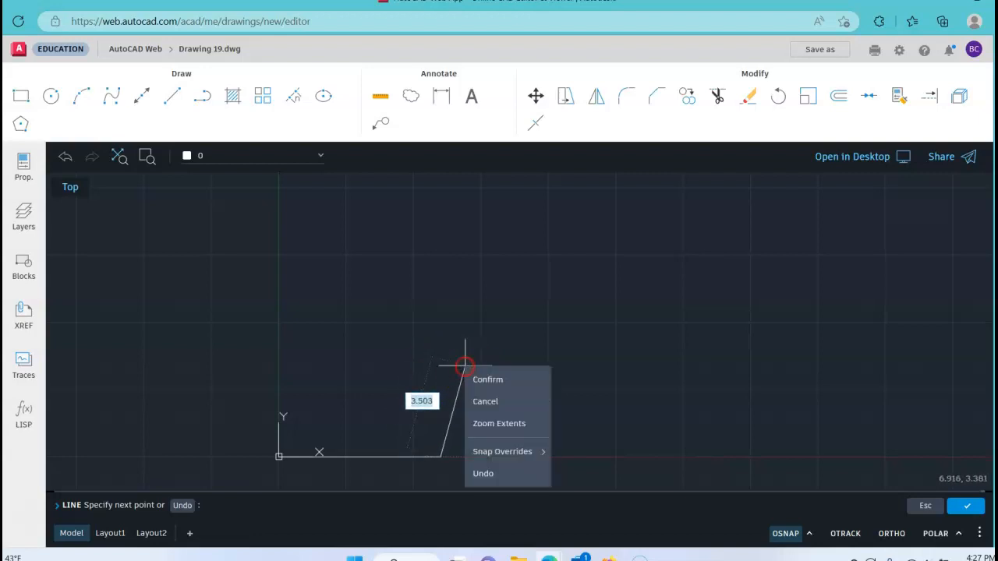
{"action": "left_click", "coordinate": [497, 381]}
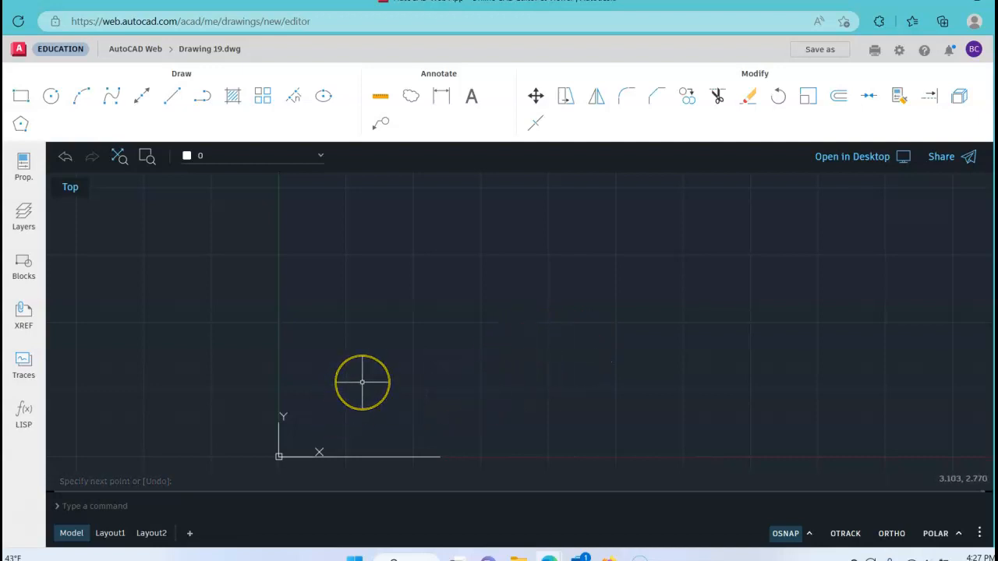
{"action": "left_click", "coordinate": [370, 371]}
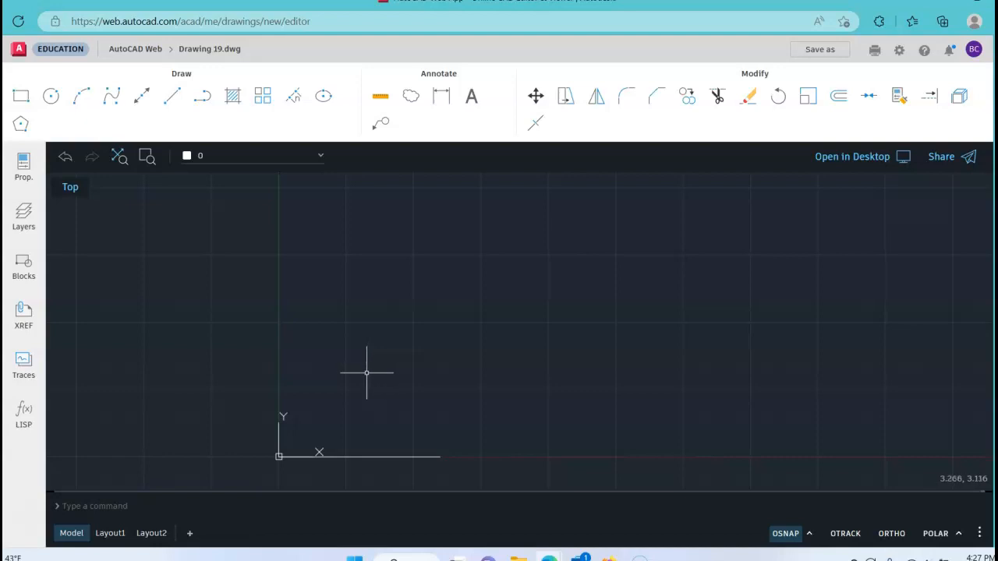
{"action": "left_click", "coordinate": [374, 367]}
{"action": "left_click", "coordinate": [312, 341]}
Draw a vertical line from the horizontal line's endpoint at the origin with a length of 3 at 90°
{"action": "left_click", "coordinate": [172, 98]}
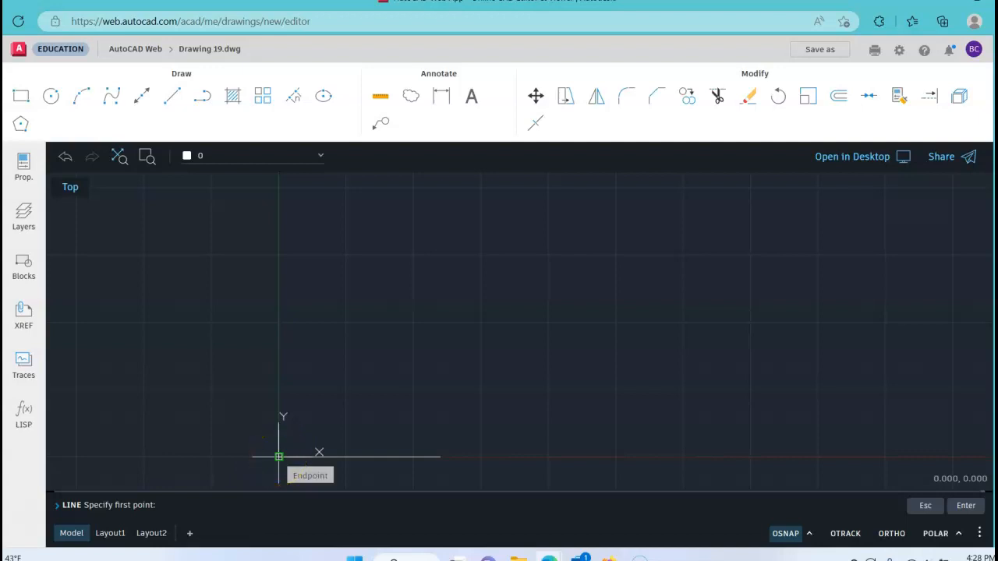
{"action": "left_click", "coordinate": [278, 456]}
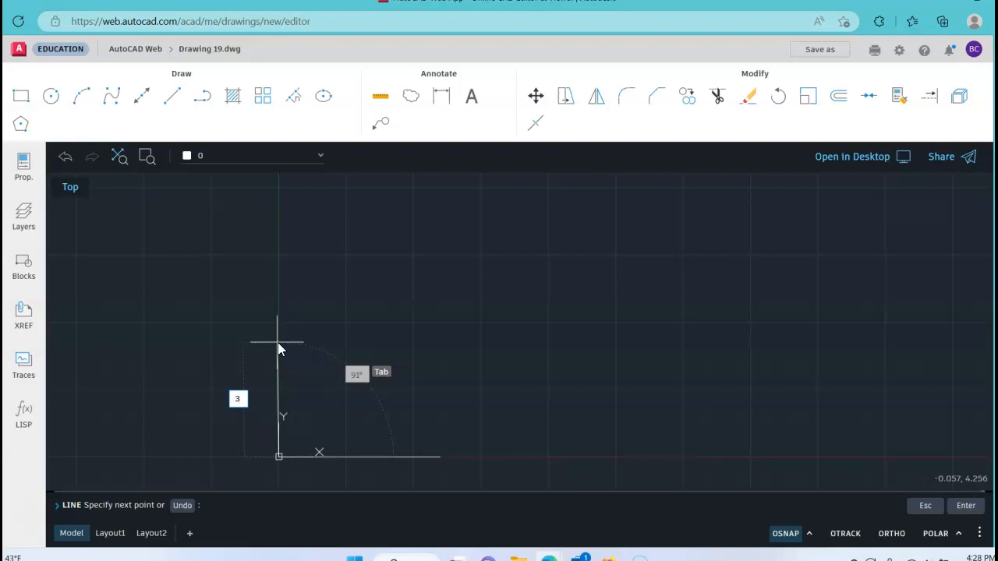
{"action": "key", "text": "Tab"}
{"action": "type", "text": "90"}
{"action": "key", "text": "Return"}
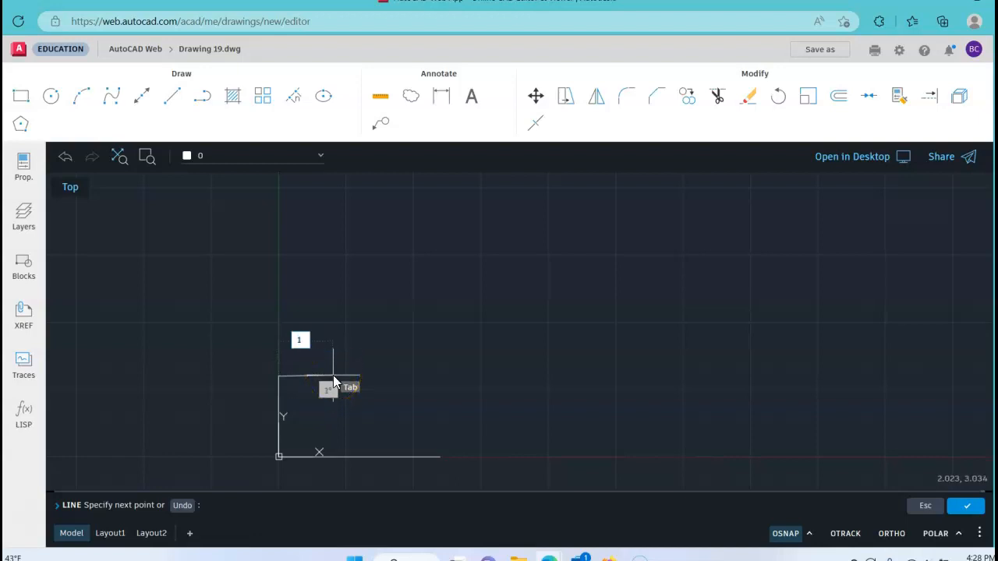
Continue the profile from the top of the left vertical line with a horizontal segment of length 1 to the right
{"action": "key", "text": "Tab"}
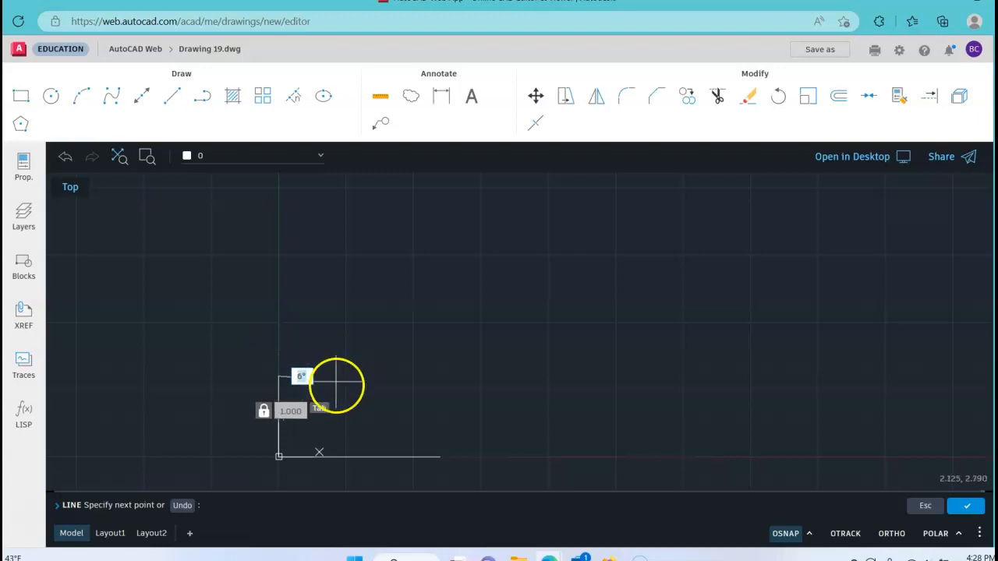
{"action": "scroll", "coordinate": [299, 397], "scroll_direction": "up", "scroll_amount": 1}
{"action": "scroll", "coordinate": [300, 398], "scroll_direction": "up", "scroll_amount": 1}
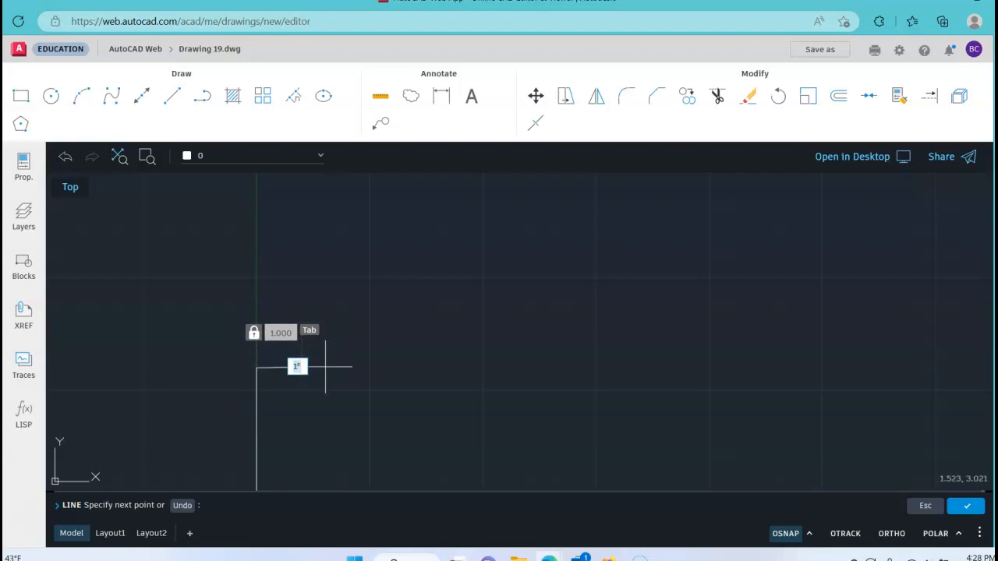
{"action": "key", "text": "Return"}
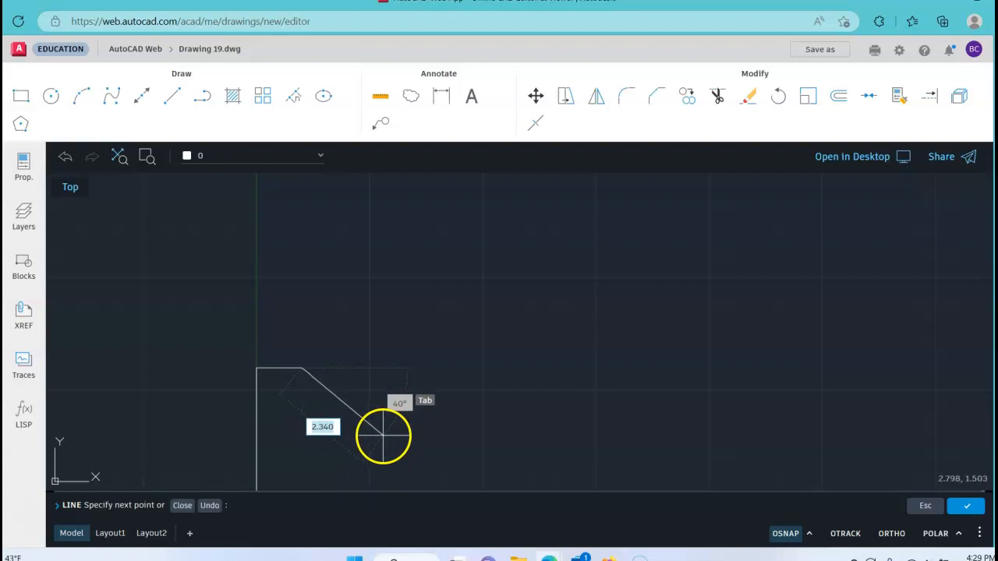
Add a segment of length 1.5 sloping down to the right at 45° from the short top line's end
{"action": "type", "text": "1.5"}
{"action": "key", "text": "Tab"}
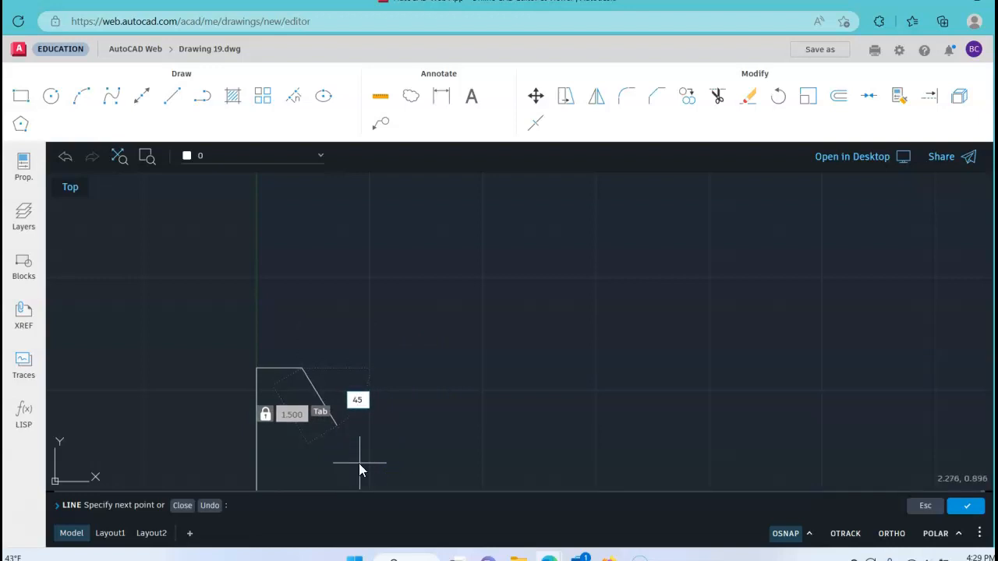
{"action": "key", "text": "Return"}
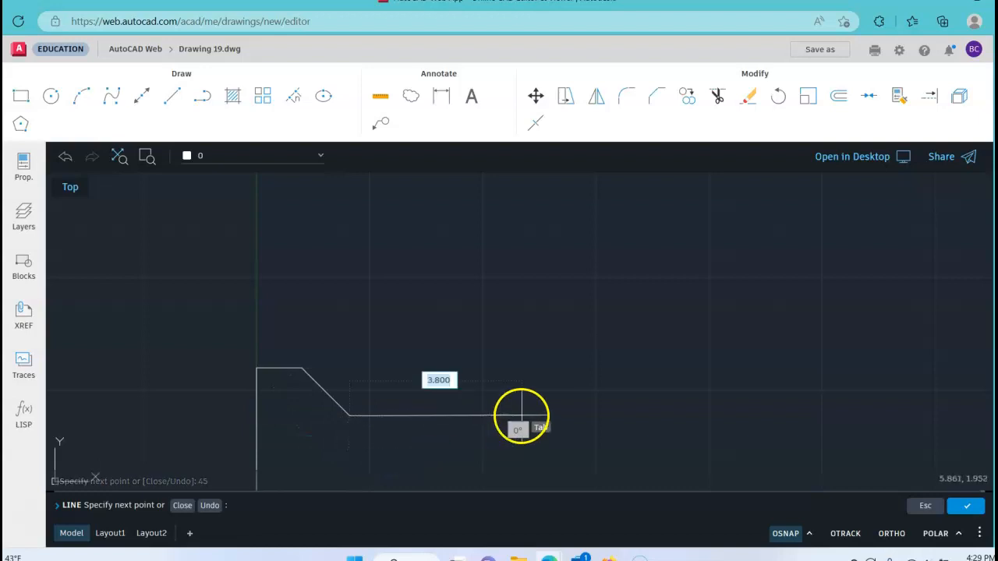
Add a horizontal segment of length 5 at 0° from the sloped line's lower end, and finish the Line command
{"action": "scroll", "coordinate": [521, 406], "scroll_direction": "down", "scroll_amount": 2}
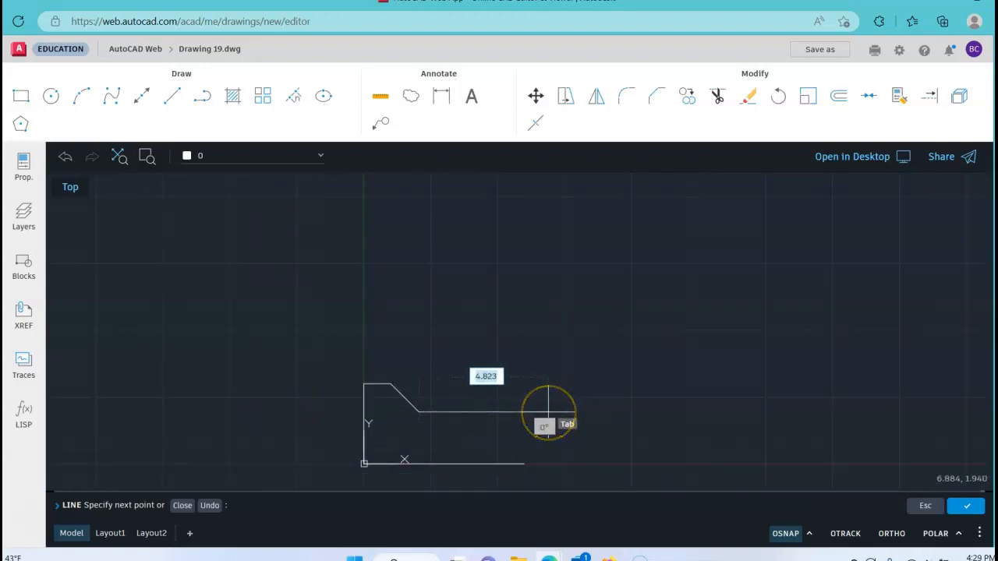
{"action": "left_click", "coordinate": [526, 412]}
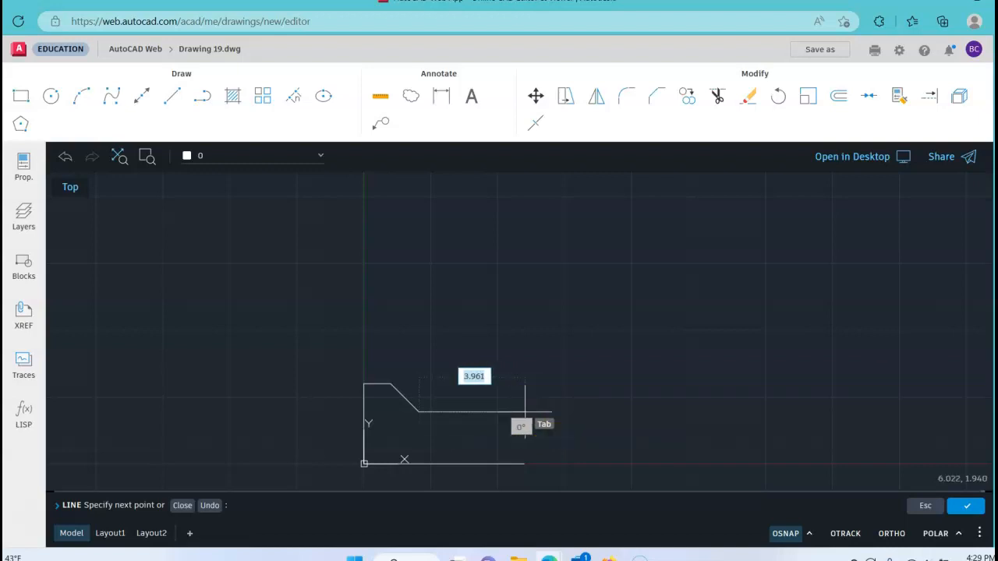
{"action": "left_click", "coordinate": [552, 412]}
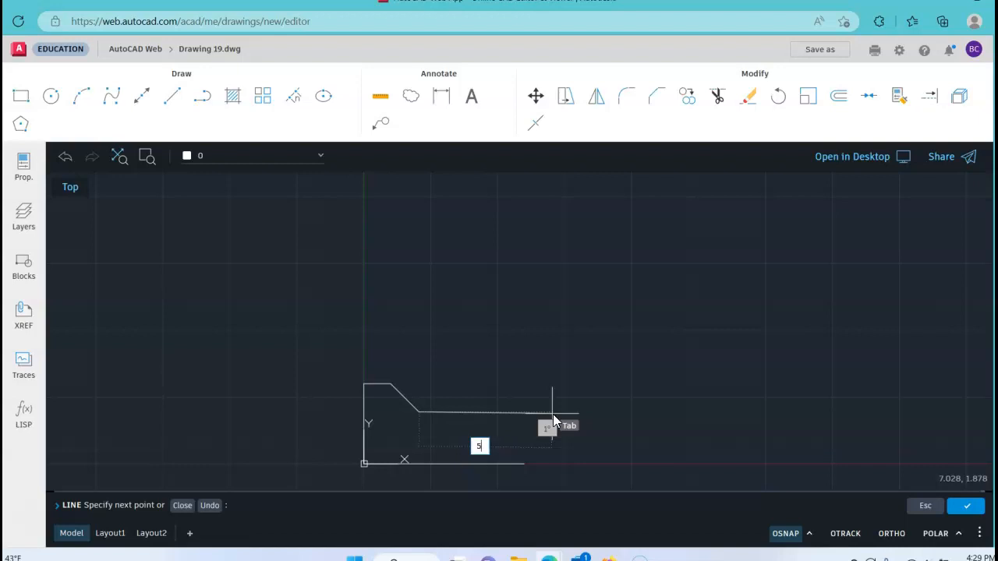
{"action": "key", "text": "Tab"}
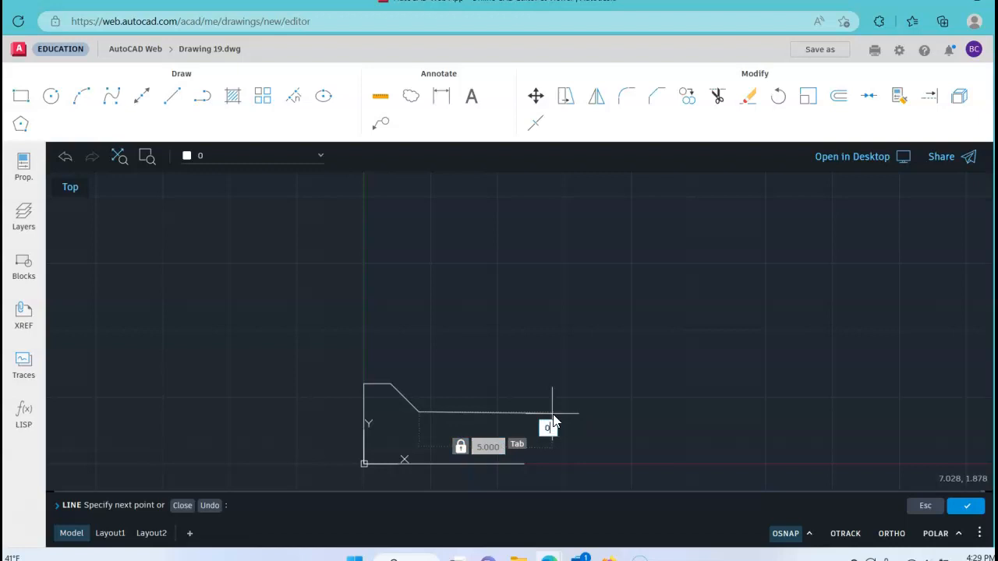
{"action": "type", "text": "0"}
{"action": "key", "text": "Return"}
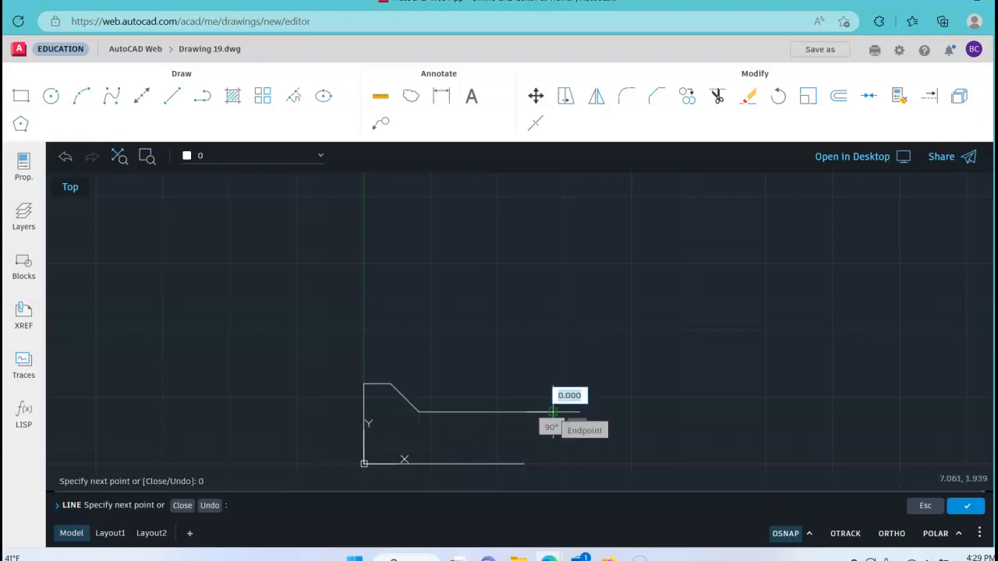
{"action": "right_click", "coordinate": [585, 323]}
{"action": "left_click", "coordinate": [610, 337]}
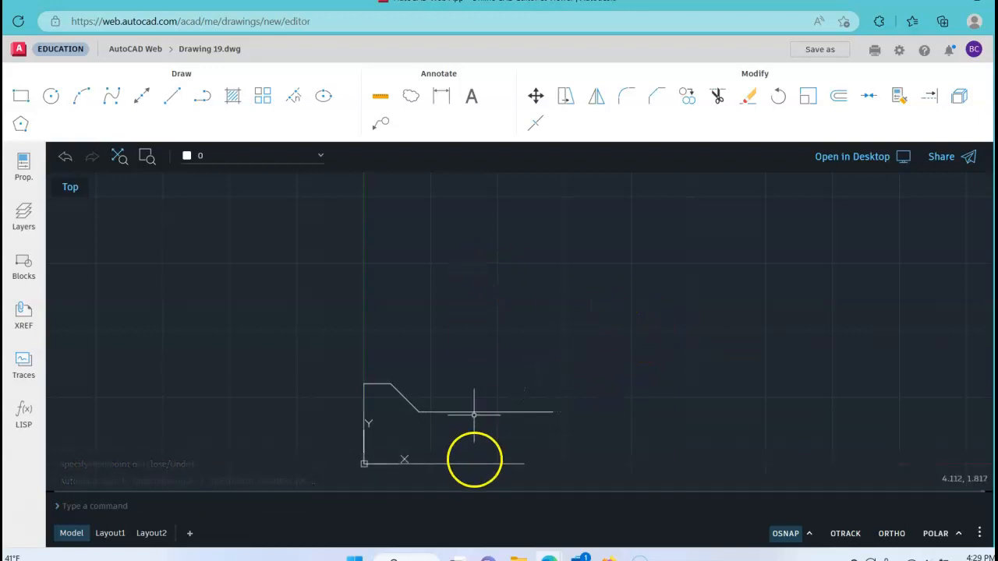
Draw a vertical line of length 3 at 90° up from the base line's right endpoint, and finish the Line command
{"action": "left_click", "coordinate": [173, 100]}
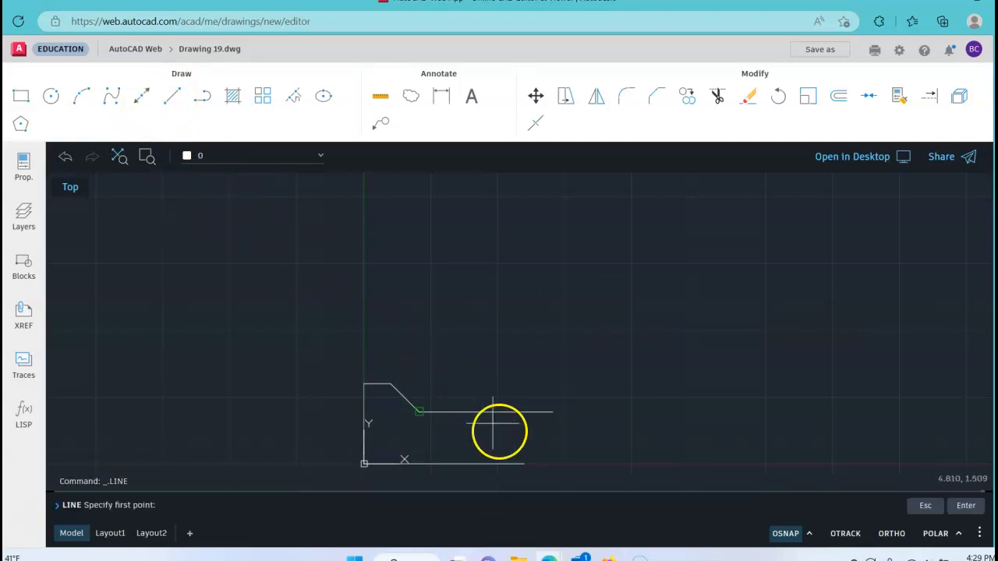
{"action": "left_click", "coordinate": [524, 464]}
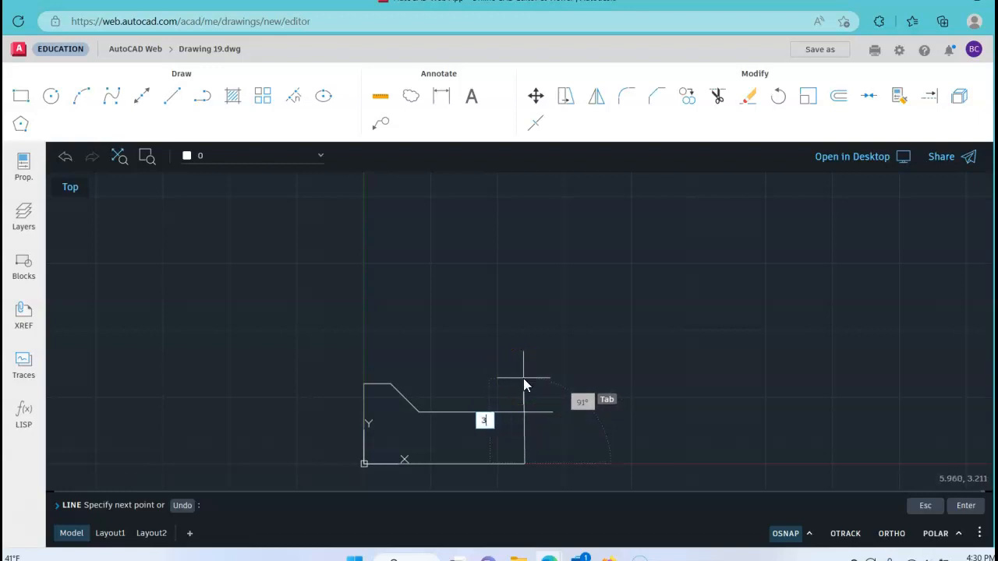
{"action": "key", "text": "Tab"}
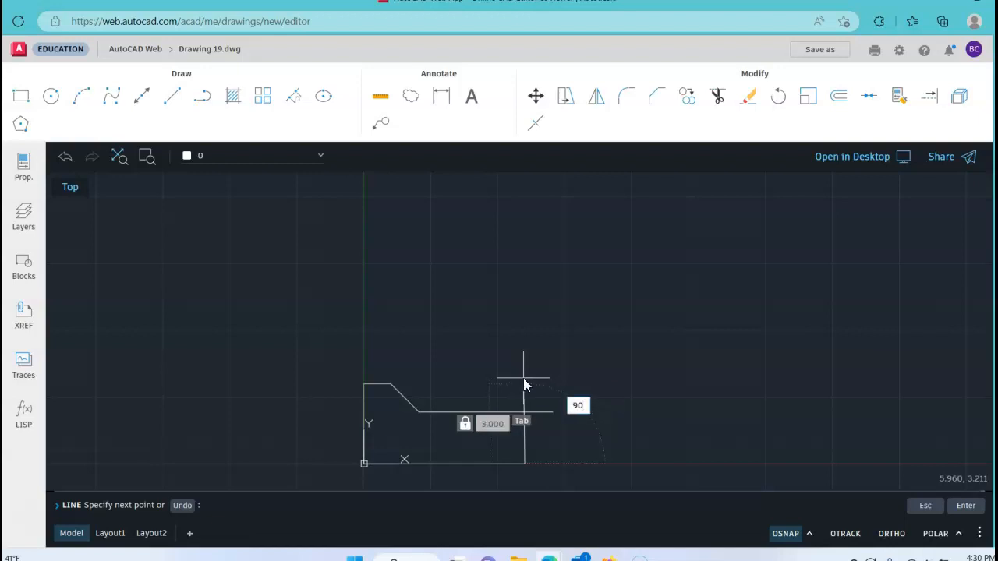
{"action": "key", "text": "Return"}
{"action": "right_click", "coordinate": [587, 351]}
{"action": "left_click", "coordinate": [609, 365]}
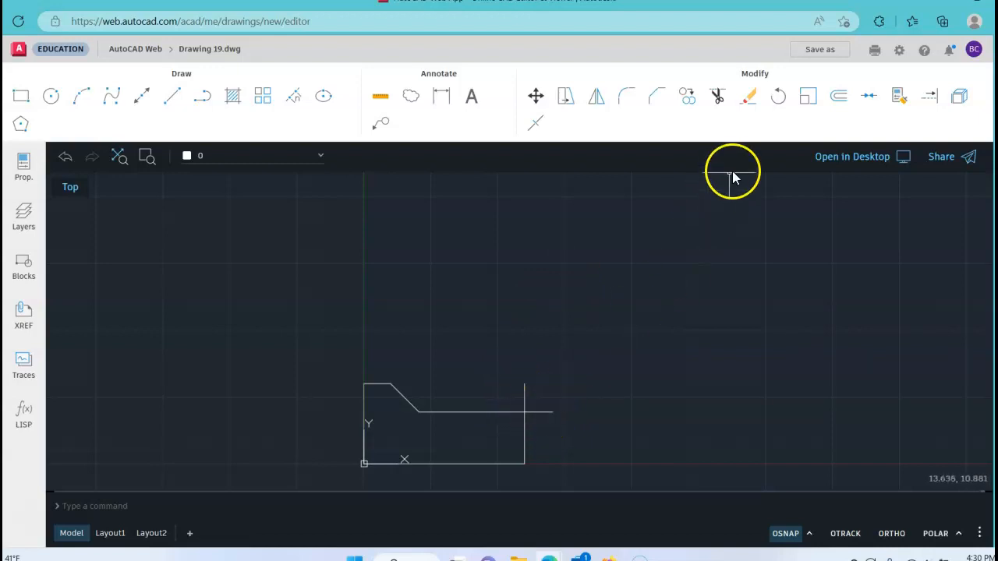
Trim both overhanging line ends beyond the profile's upper-right corner
{"action": "left_click", "coordinate": [717, 96]}
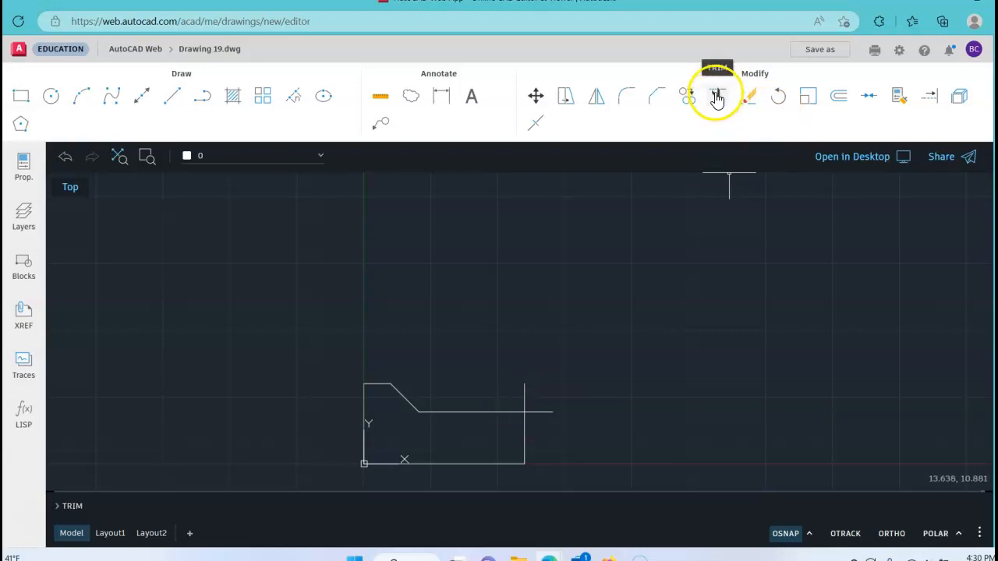
{"action": "left_click", "coordinate": [508, 395]}
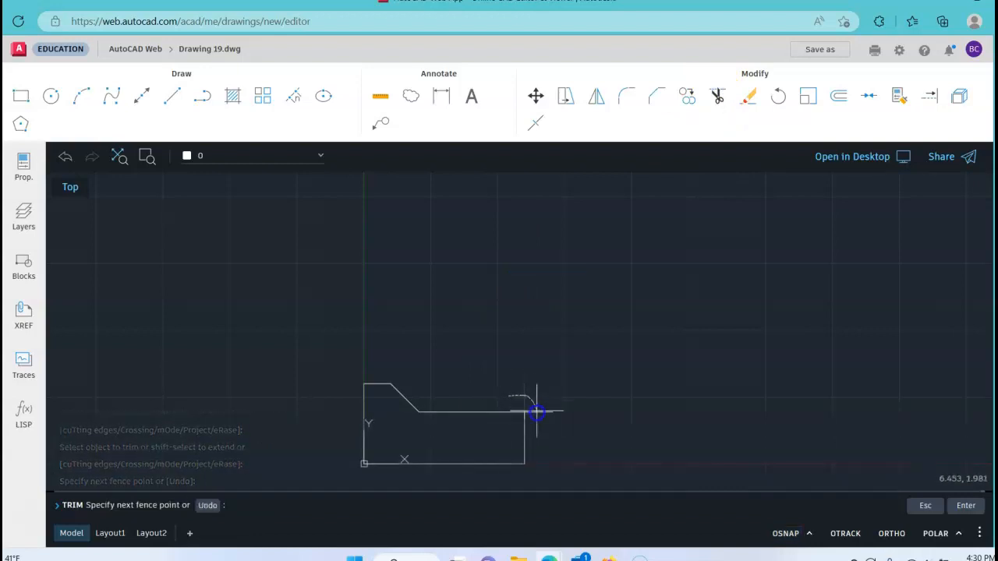
{"action": "key", "text": "Return"}
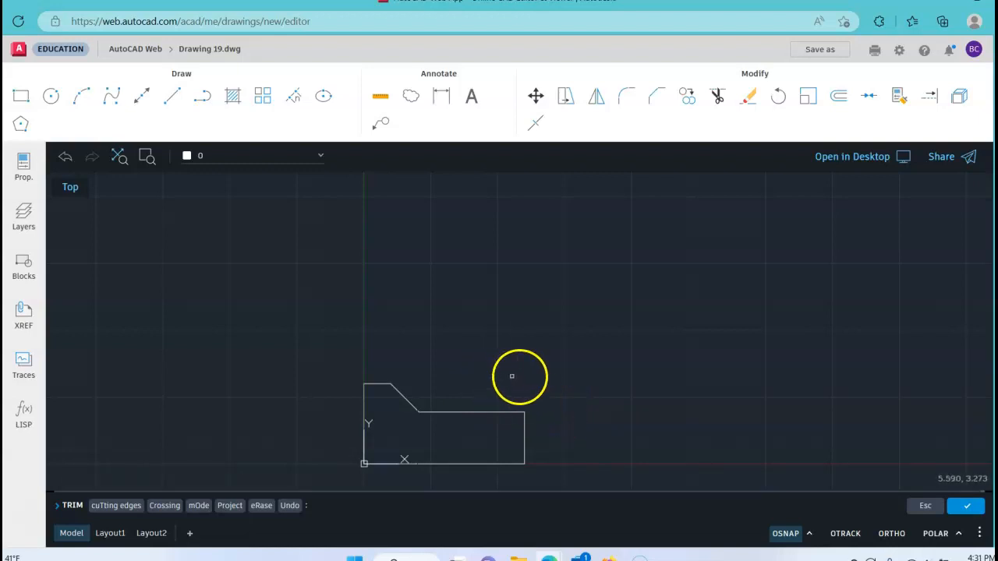
Draw a circle centred at 2.5,1 inside the profile with a diameter of .75
{"action": "left_click", "coordinate": [471, 338]}
{"action": "middle_click_drag", "start_coordinate": [453, 372], "coordinate": [488, 271]}
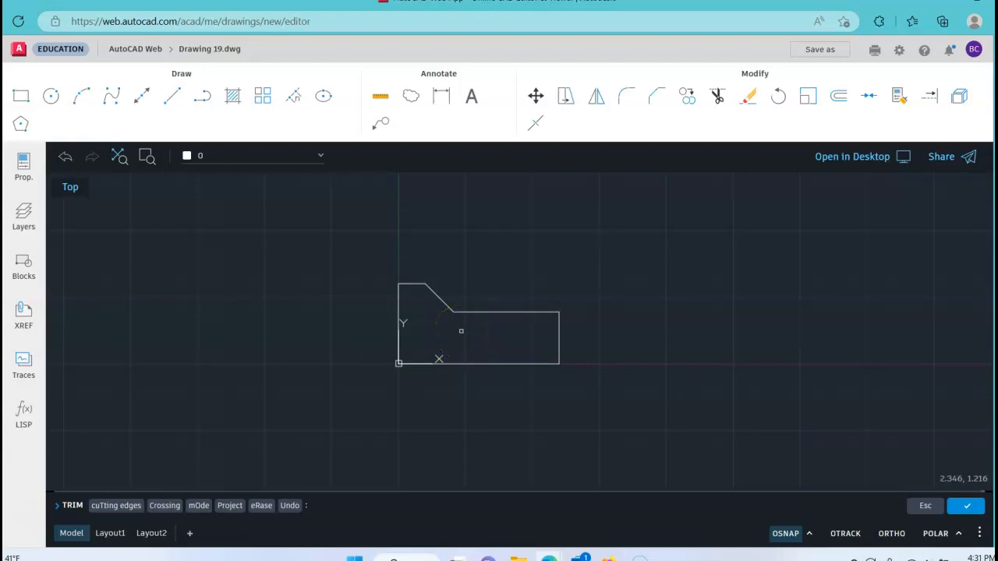
{"action": "scroll", "coordinate": [461, 332], "scroll_direction": "down", "scroll_amount": 2}
{"action": "scroll", "coordinate": [462, 330], "scroll_direction": "up", "scroll_amount": 2}
{"action": "scroll", "coordinate": [460, 330], "scroll_direction": "up", "scroll_amount": 3}
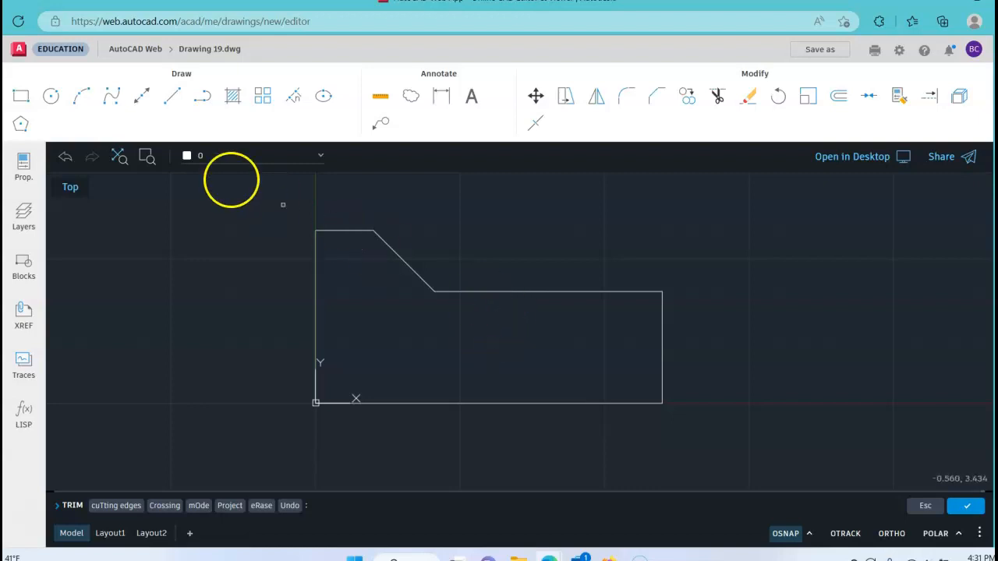
{"action": "left_click", "coordinate": [50, 101]}
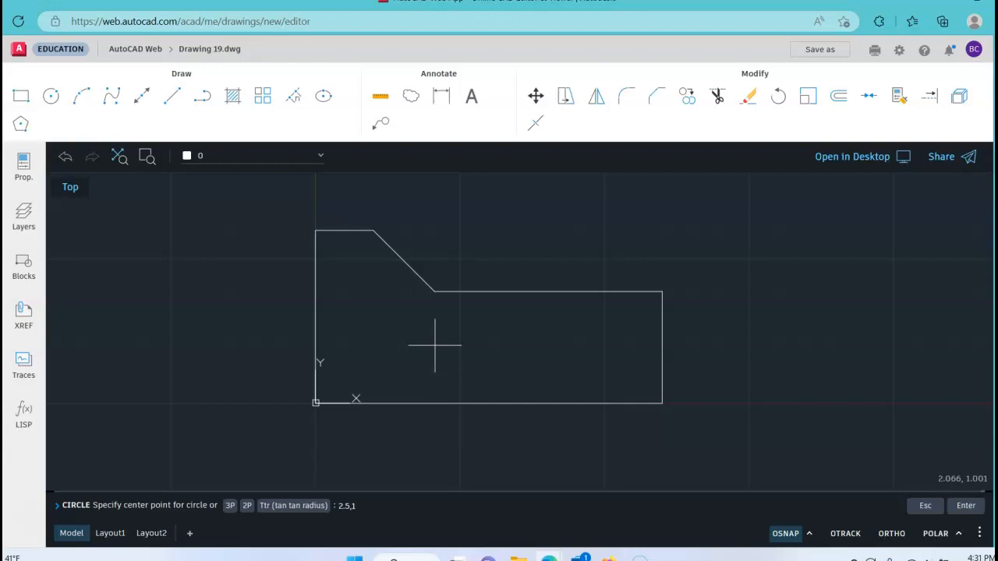
{"action": "key", "text": "Return"}
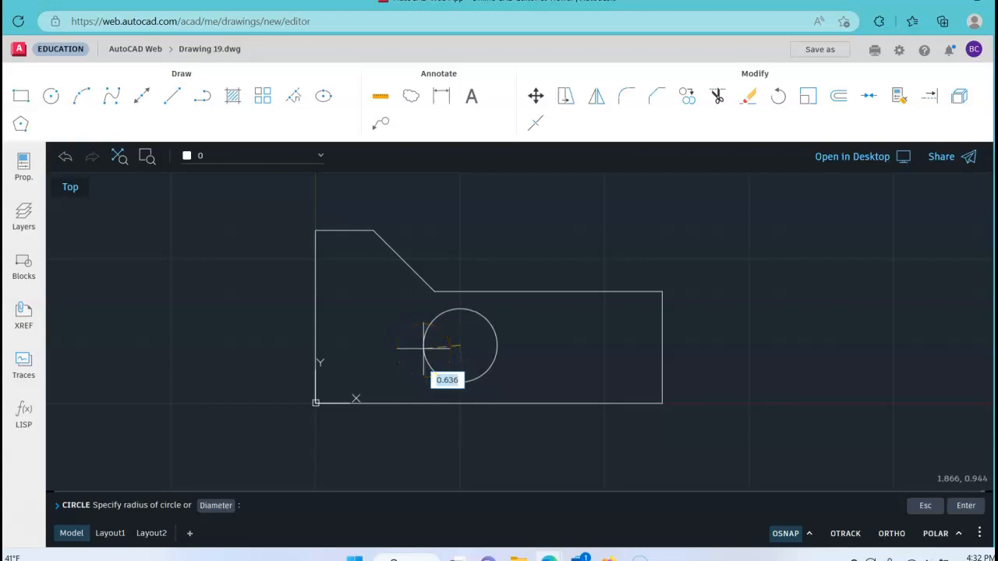
{"action": "type", "text": "d"}
{"action": "key", "text": "Return"}
{"action": "type", "text": ".7"}
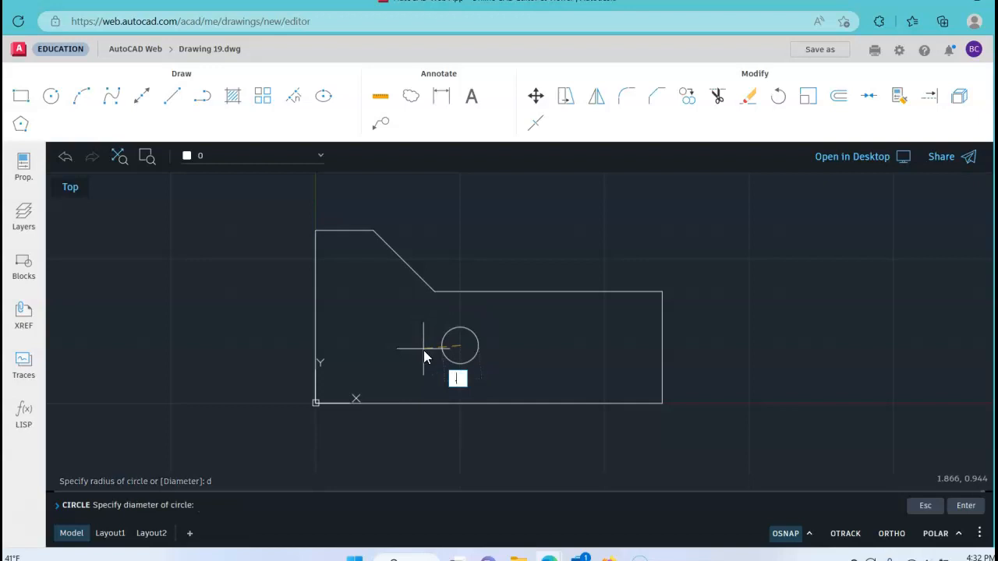
{"action": "type", "text": "5"}
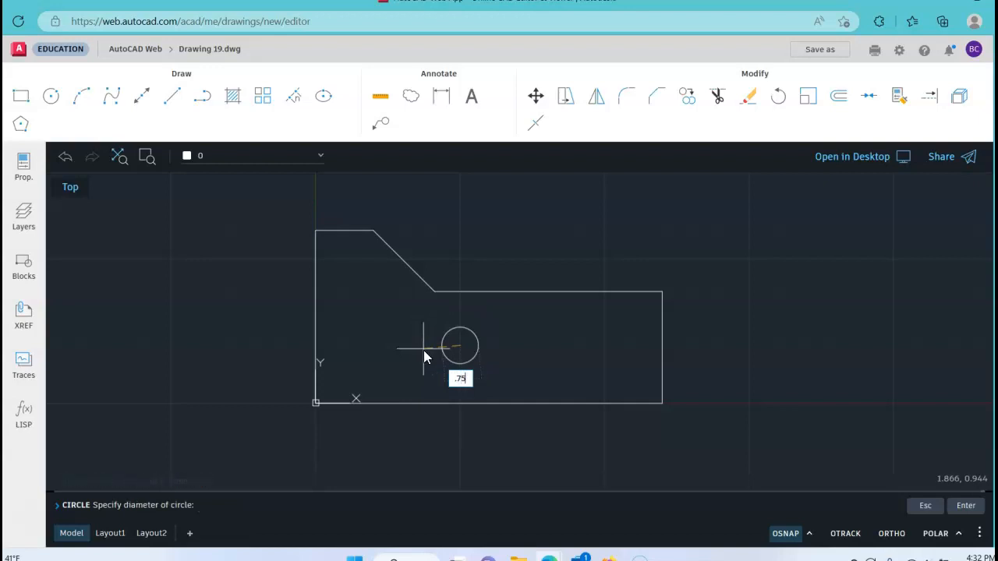
{"action": "key", "text": "Return"}
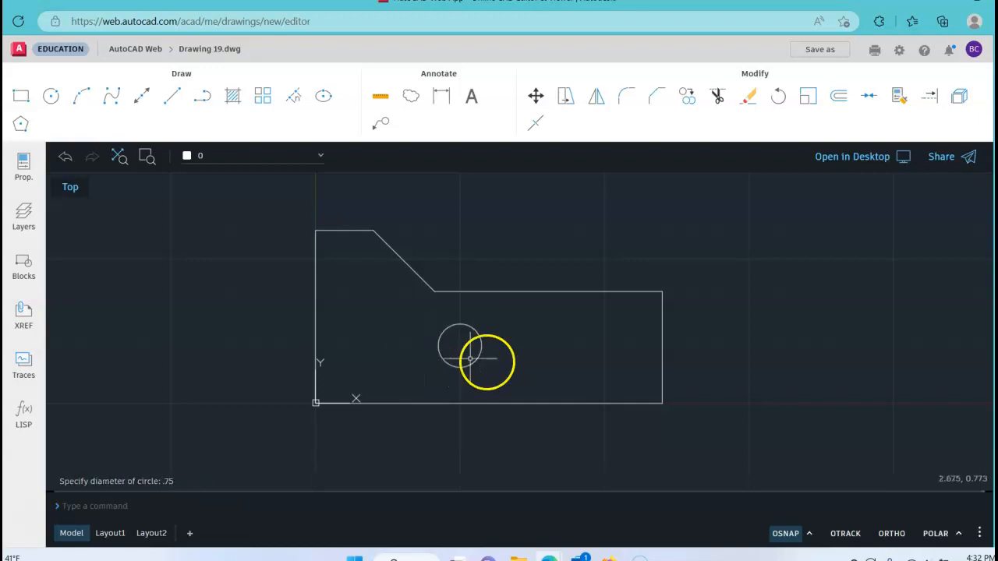
Draw a second circle centred at 4.5,1 inside the profile with a diameter of .75
{"action": "right_click", "coordinate": [558, 343]}
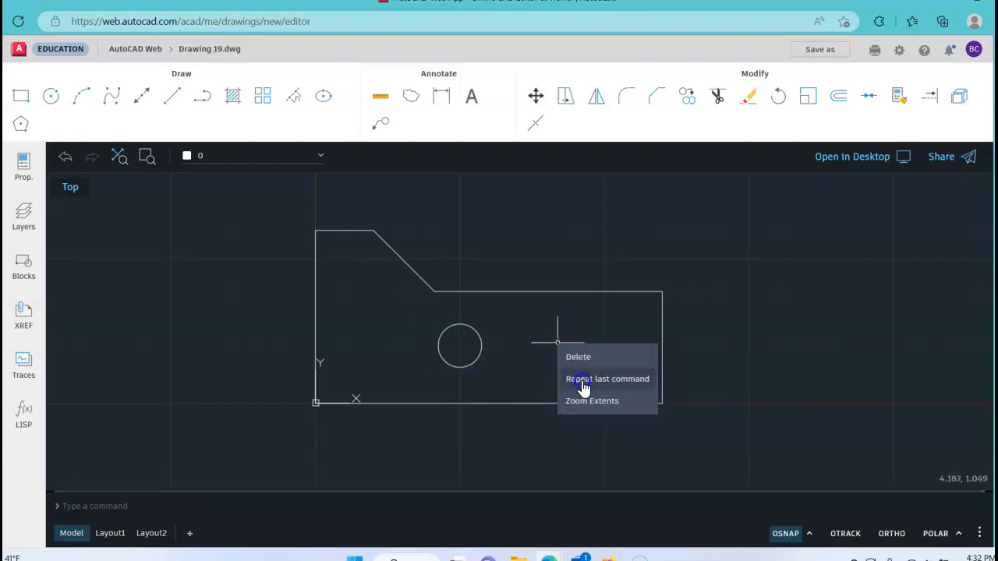
{"action": "left_click", "coordinate": [583, 380]}
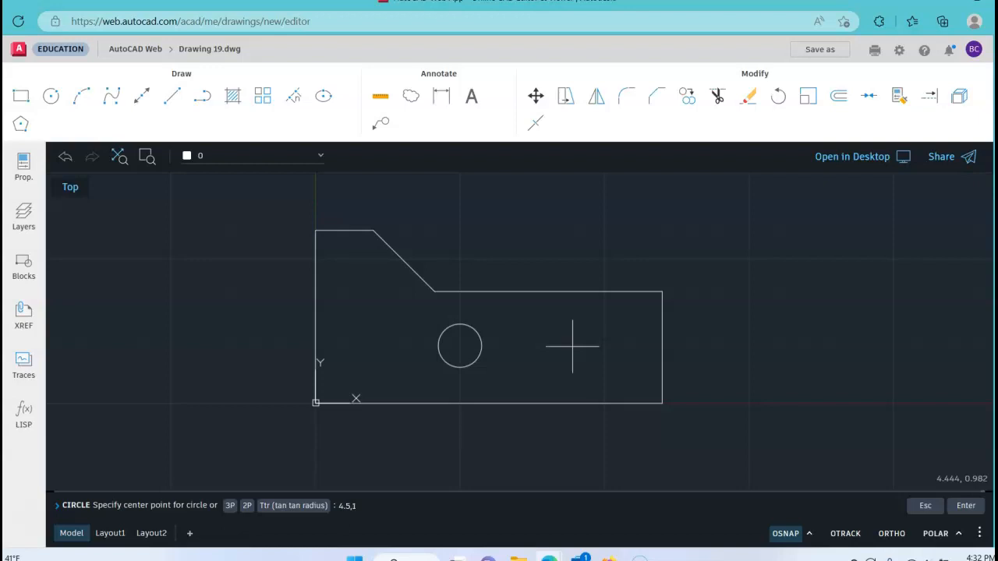
{"action": "key", "text": "Return"}
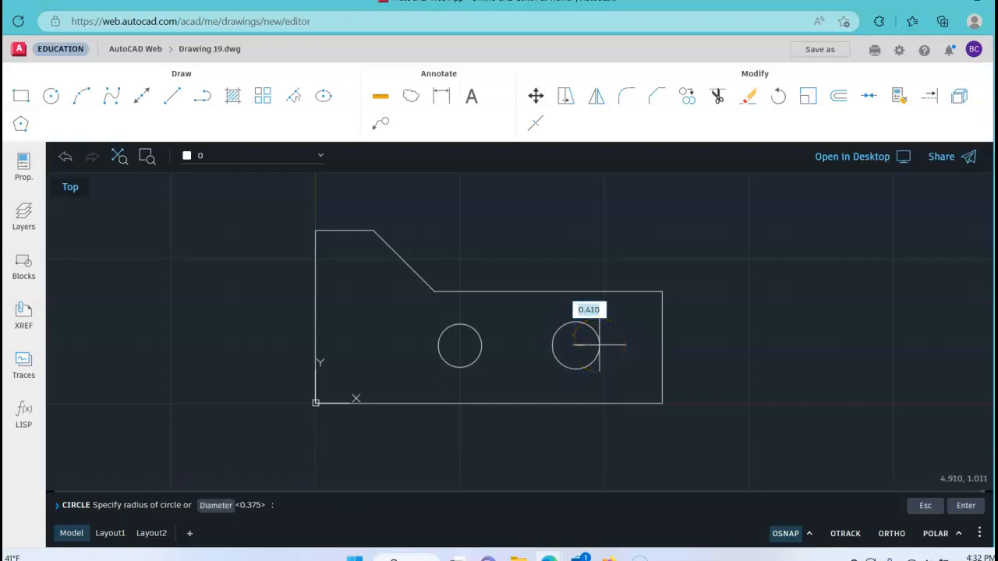
{"action": "type", "text": "d"}
{"action": "key", "text": "Return"}
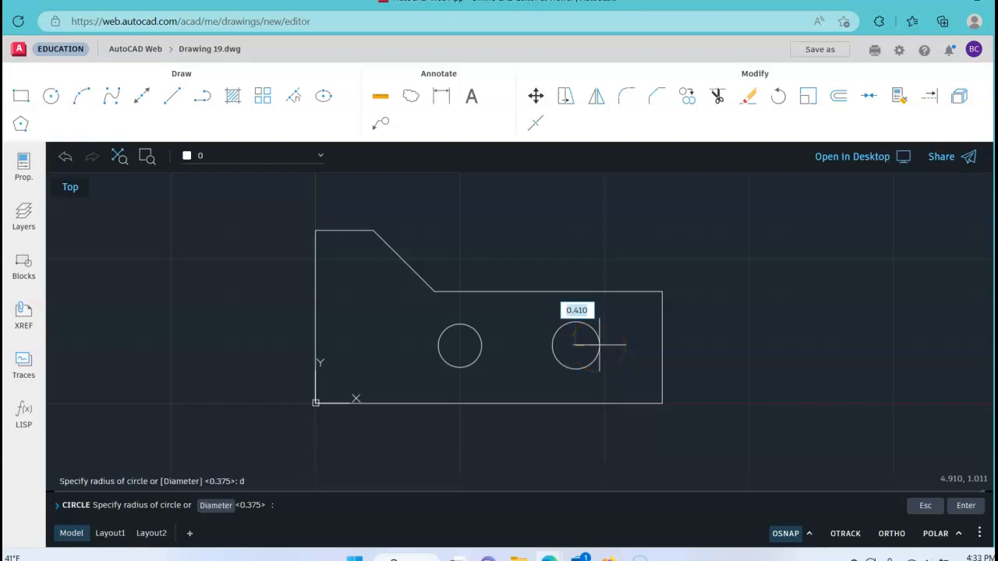
{"action": "type", "text": "."}
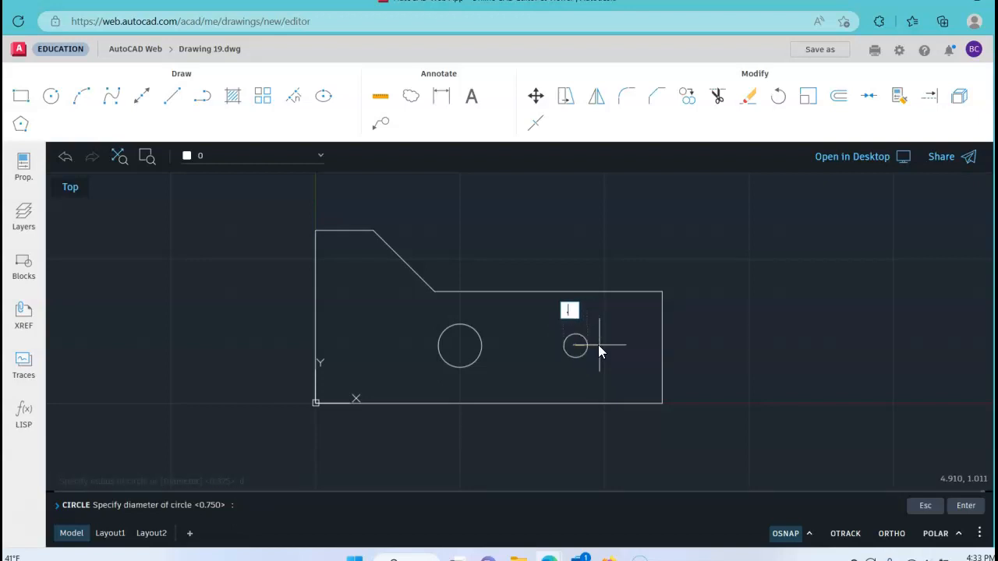
{"action": "type", "text": "75"}
{"action": "key", "text": "Return"}
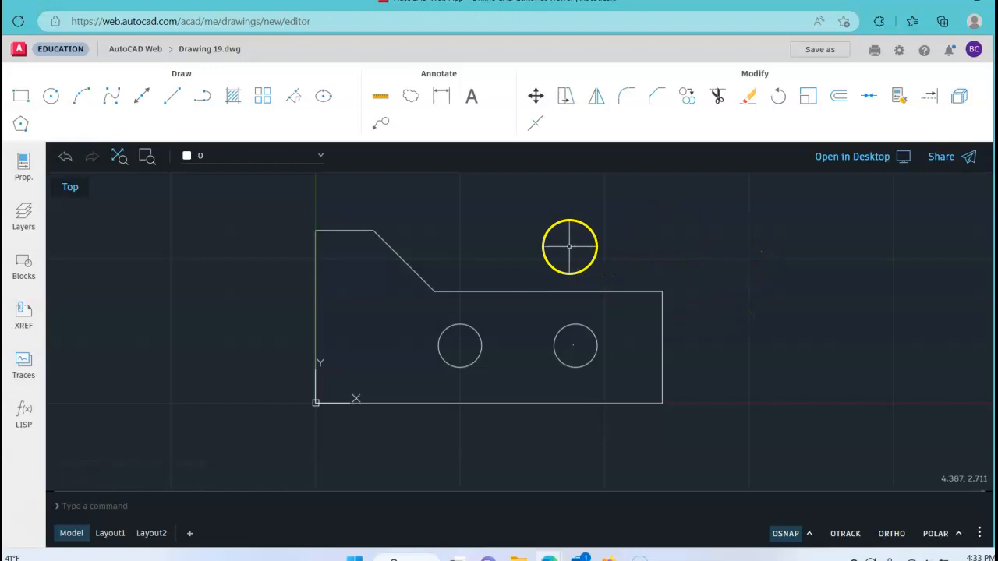
Save the drawing as a new file named IndexKey-FLast in the AutoCAD Web storage
{"action": "left_click", "coordinate": [819, 52]}
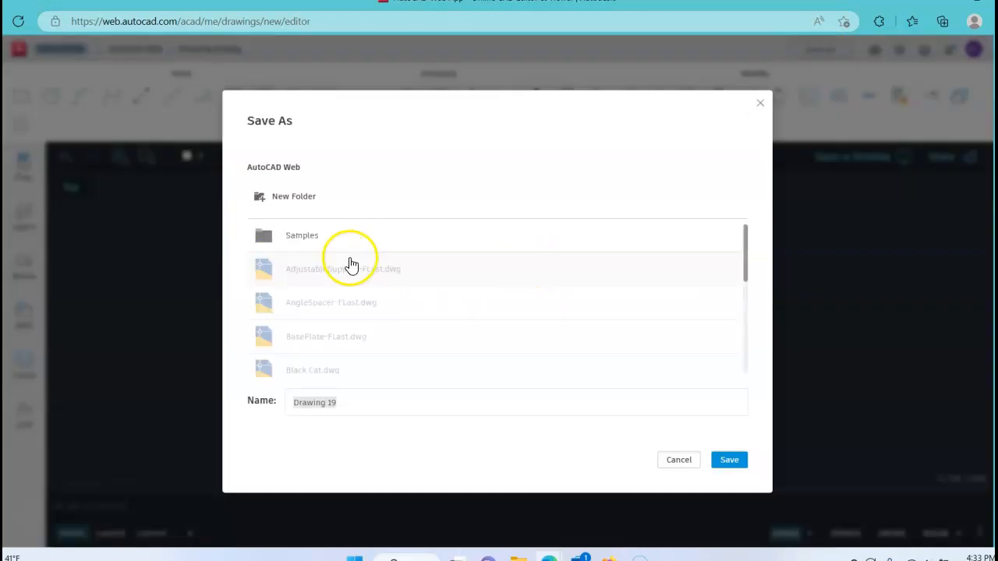
{"action": "left_click", "coordinate": [318, 403]}
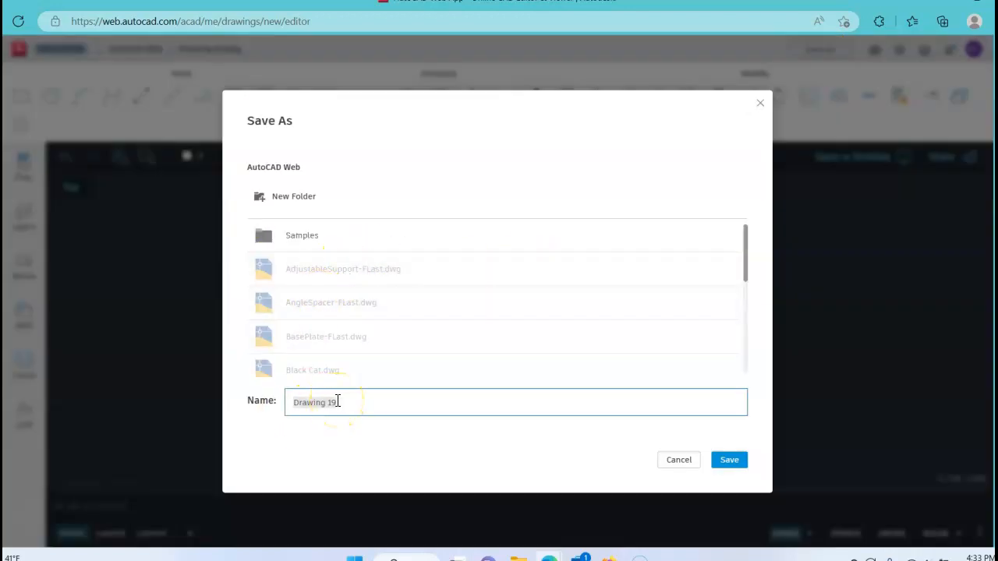
{"action": "type", "text": "In"}
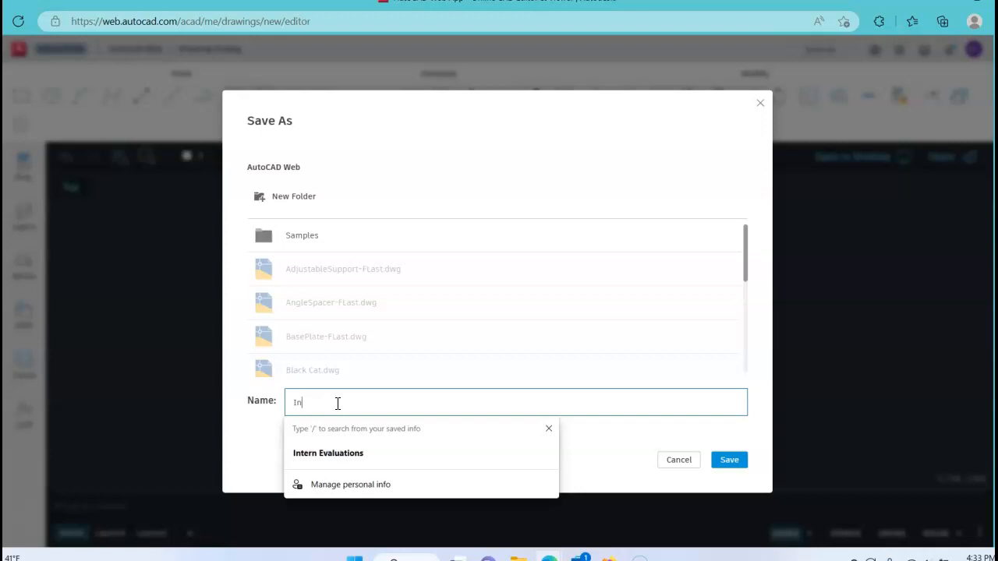
{"action": "type", "text": "de"}
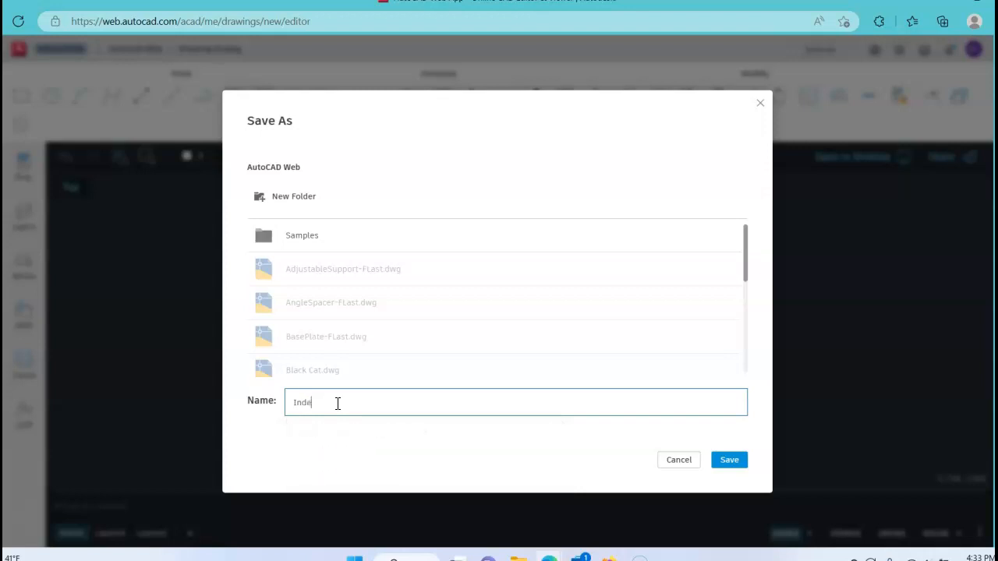
{"action": "type", "text": "xKey-FLast"}
{"action": "left_click", "coordinate": [312, 428]}
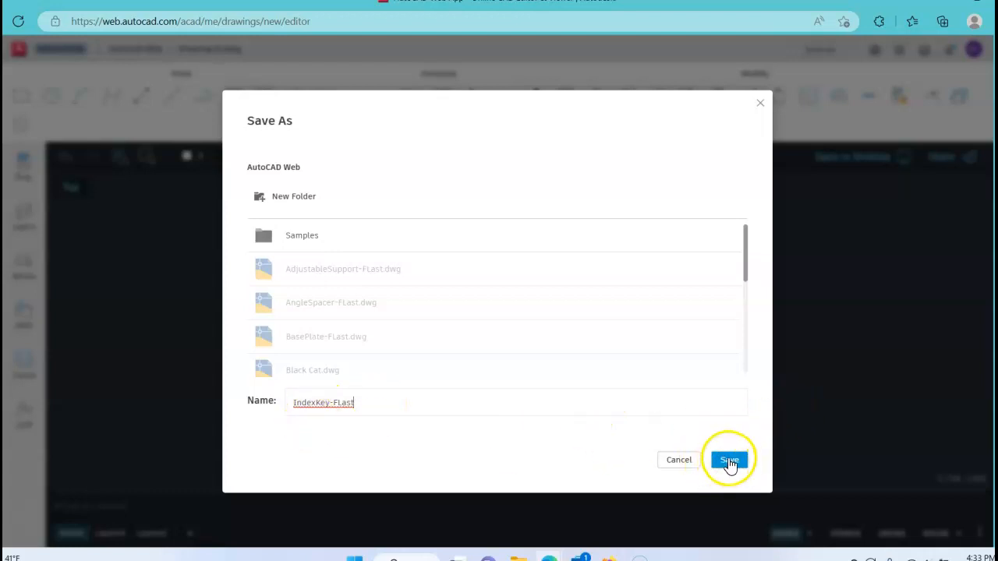
{"action": "left_click", "coordinate": [295, 411]}
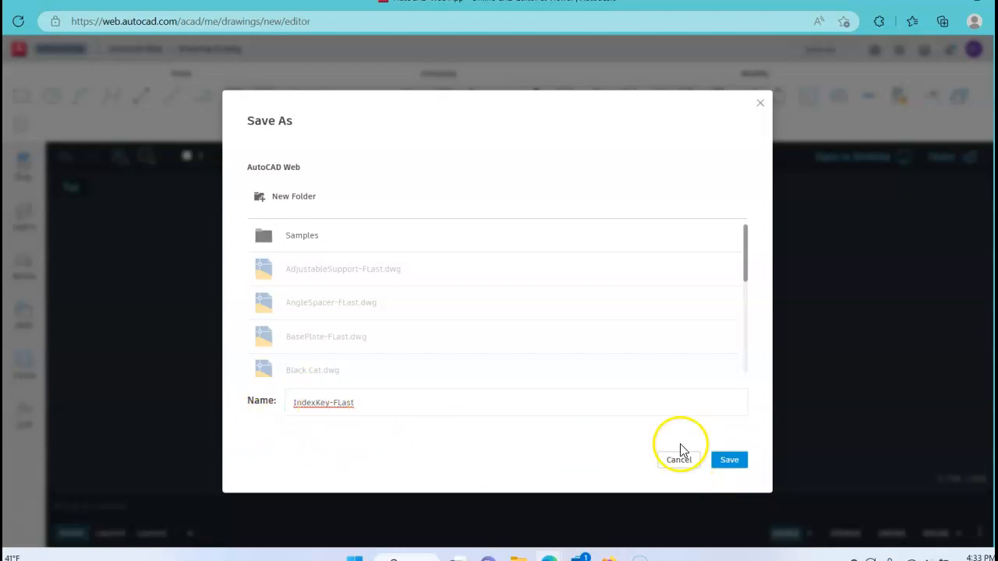
{"action": "left_click", "coordinate": [728, 462]}
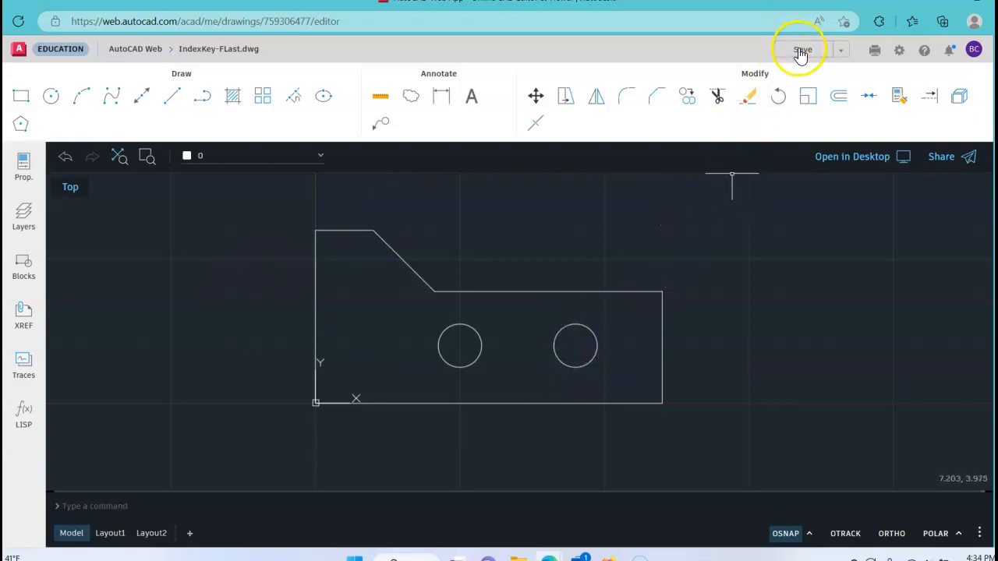
Return to the AutoCAD Web file list and download IndexKey-FLast.dwg
{"action": "left_click", "coordinate": [139, 49]}
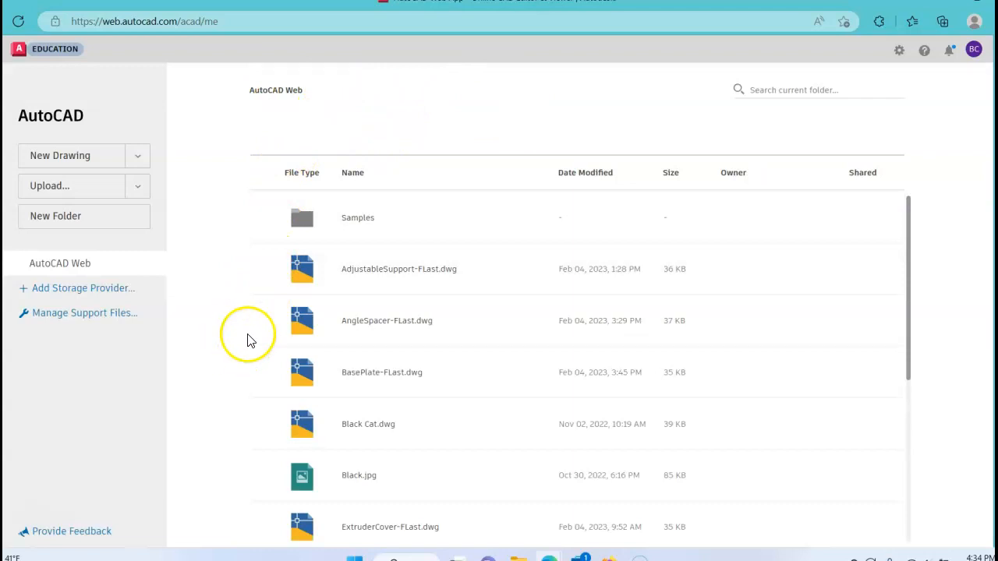
{"action": "scroll", "coordinate": [327, 325], "scroll_direction": "down", "scroll_amount": 3}
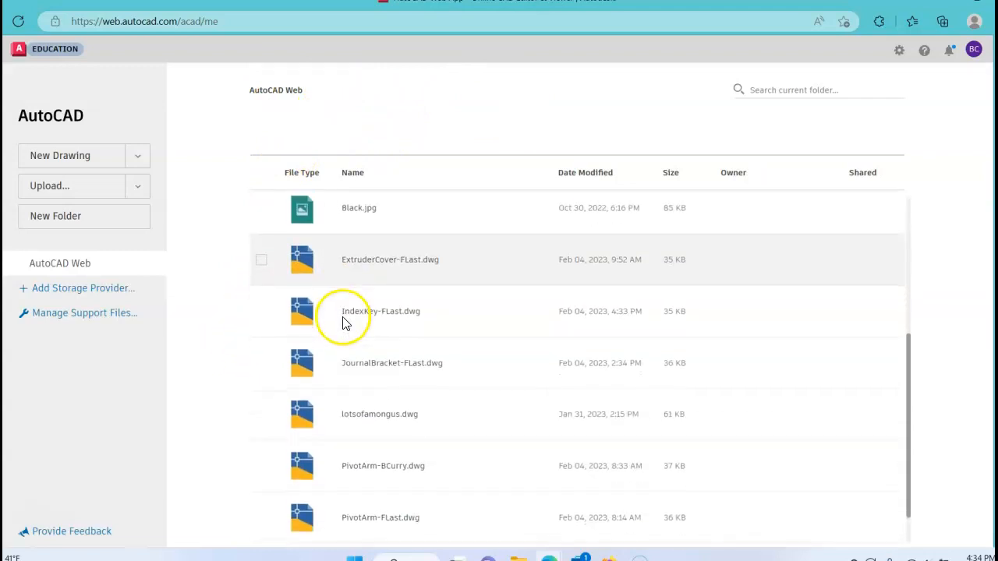
{"action": "left_click", "coordinate": [261, 311]}
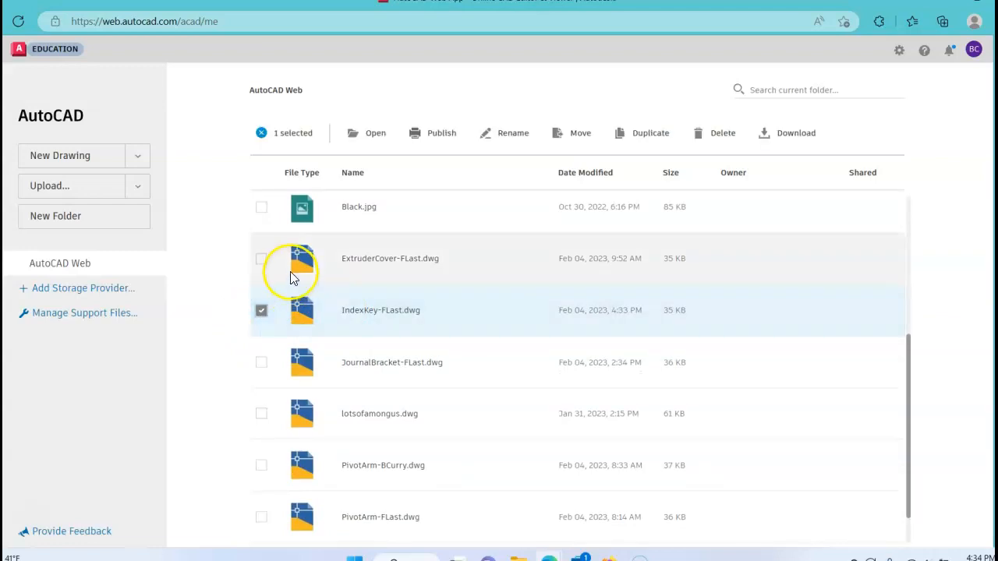
{"action": "left_click", "coordinate": [795, 137]}
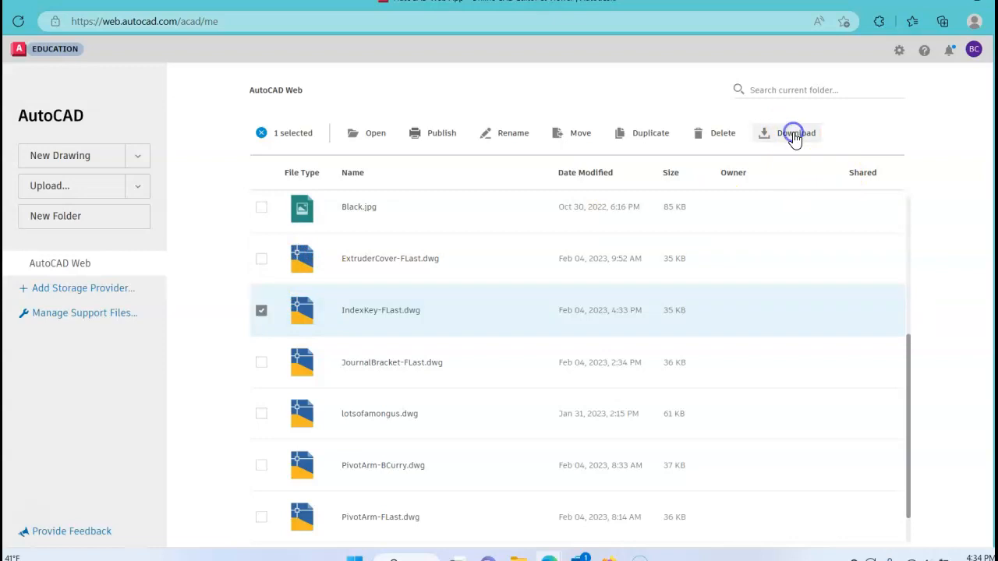